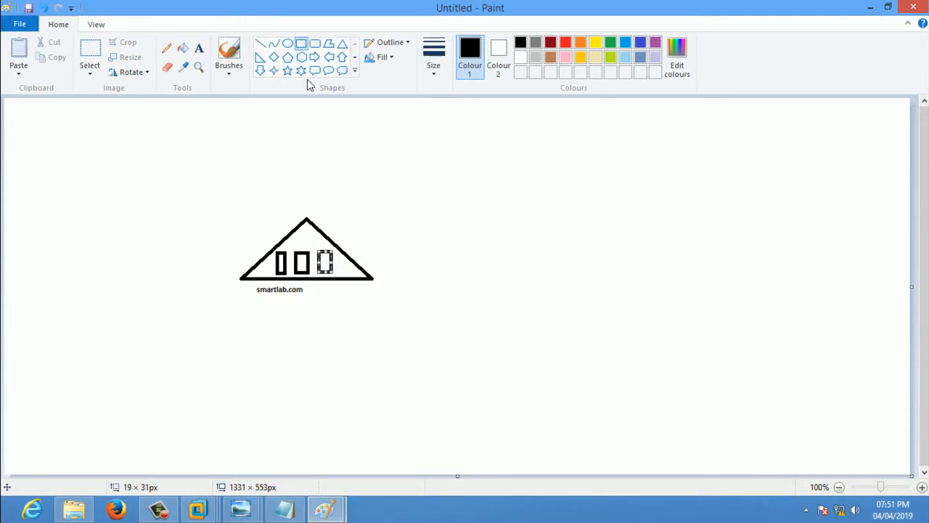
# Draw a second triangle hanging below the house's right corner
pyautogui.click(342, 43)
pyautogui.click(311, 299)
pyautogui.moveTo(321, 308); pyautogui.dragTo(410, 331)
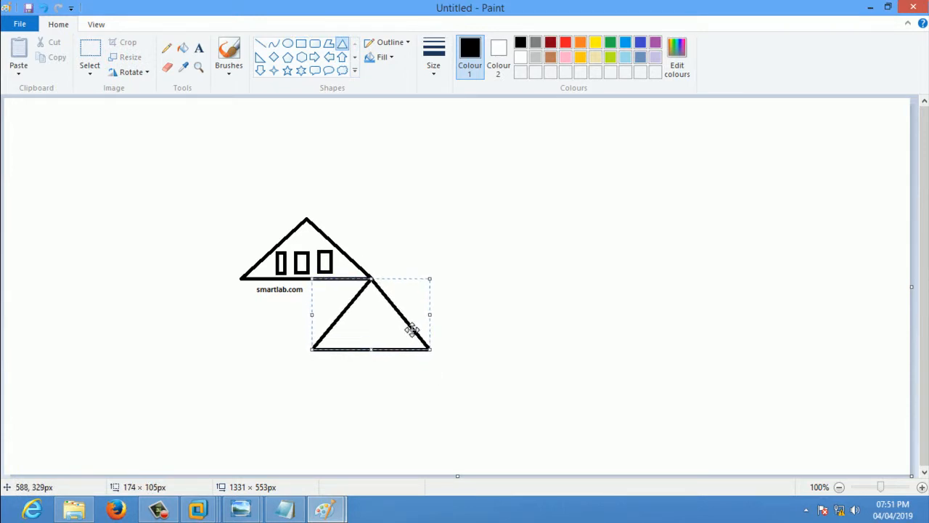
pyautogui.click(339, 369)
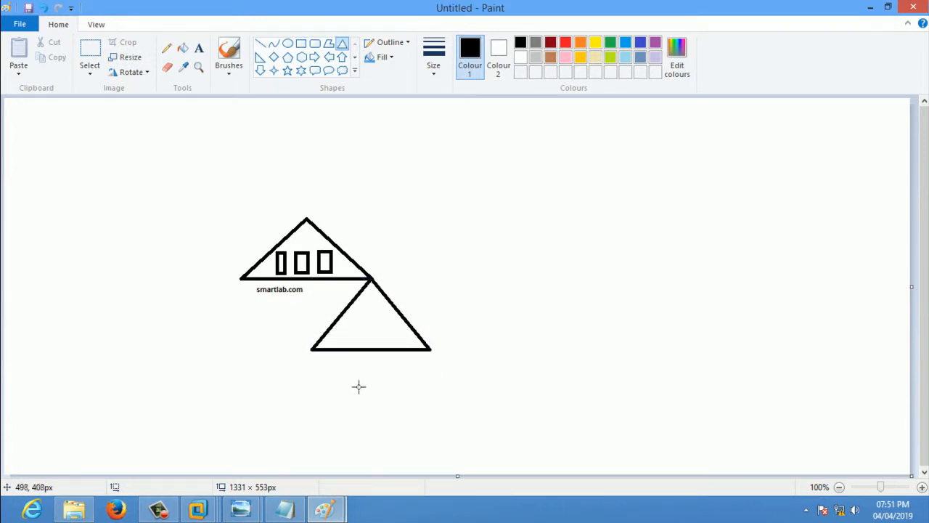
# Label the lower triangle 'india.smartlab.com' with the Text tool
pyautogui.click(199, 48)
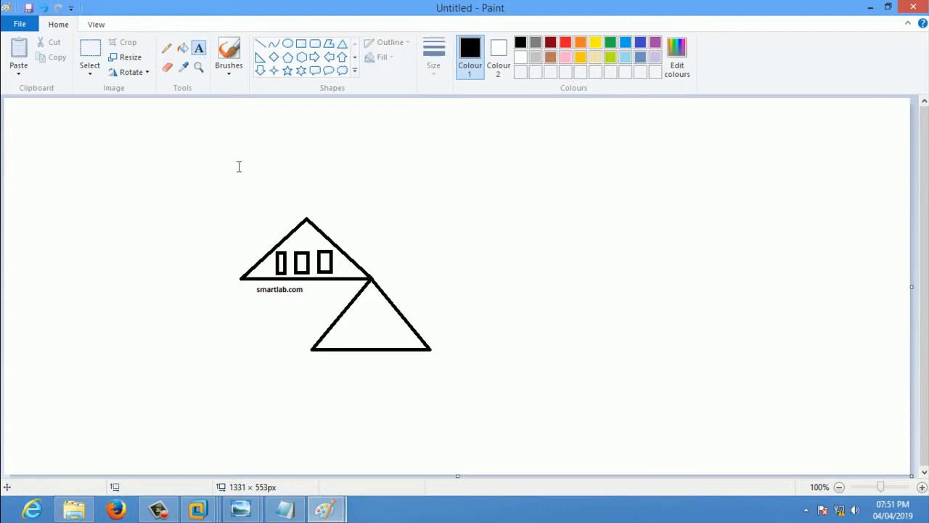
pyautogui.click(323, 353)
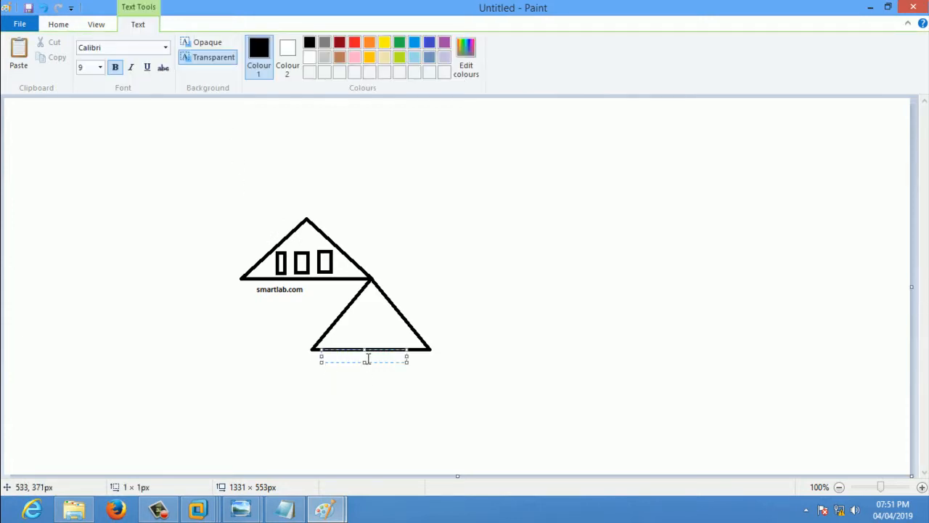
pyautogui.moveTo(344, 356); pyautogui.dragTo(346, 359)
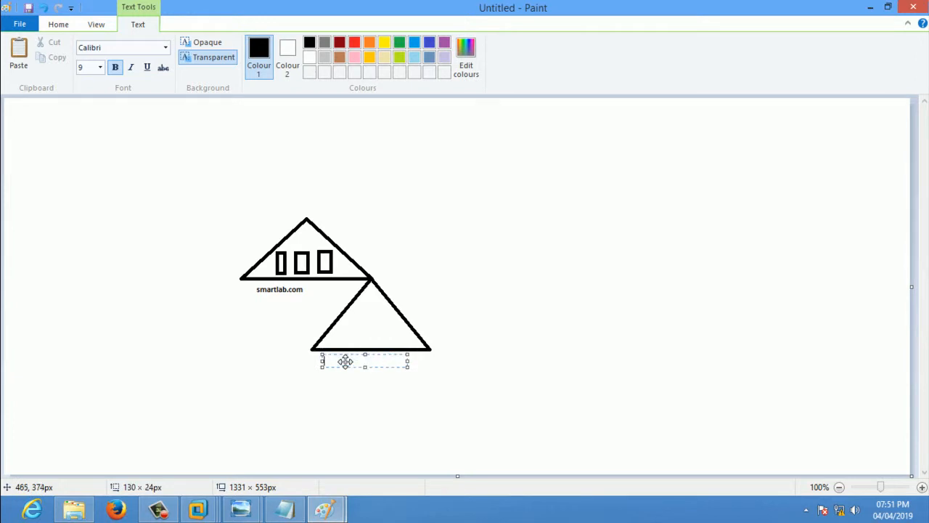
pyautogui.write('india')
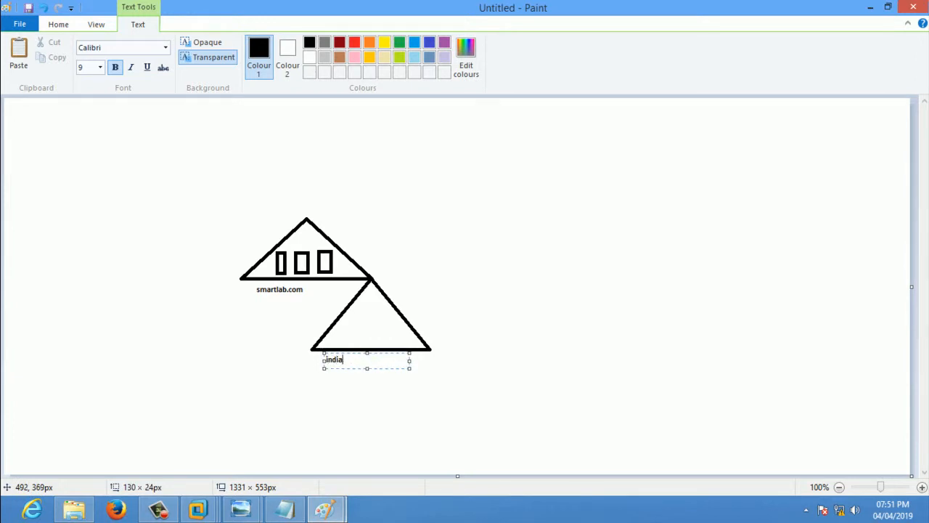
pyautogui.write('.smartlab.com')
pyautogui.click(445, 341)
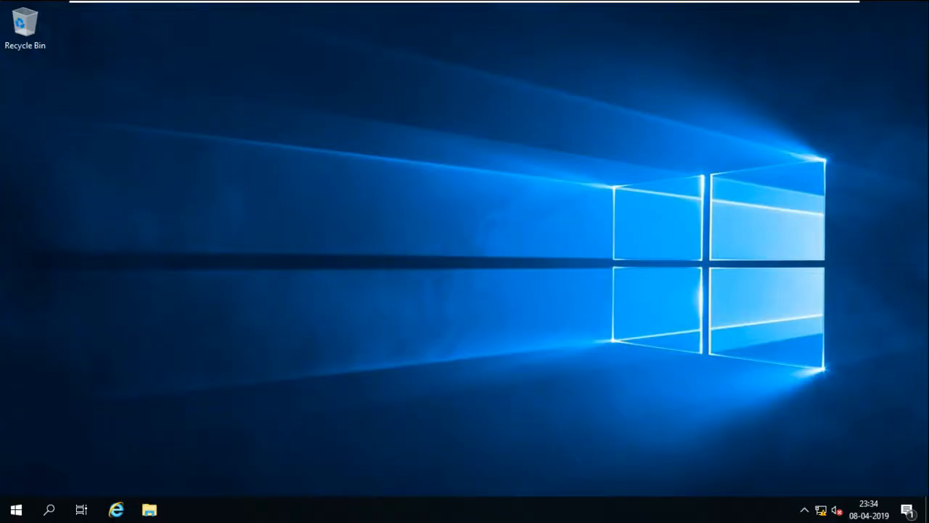
# Open Network Connections (ncpa.cpl) from the Run box
pyautogui.moveTo(464, 0)
pyautogui.press('super+r')
pyautogui.write('msp')
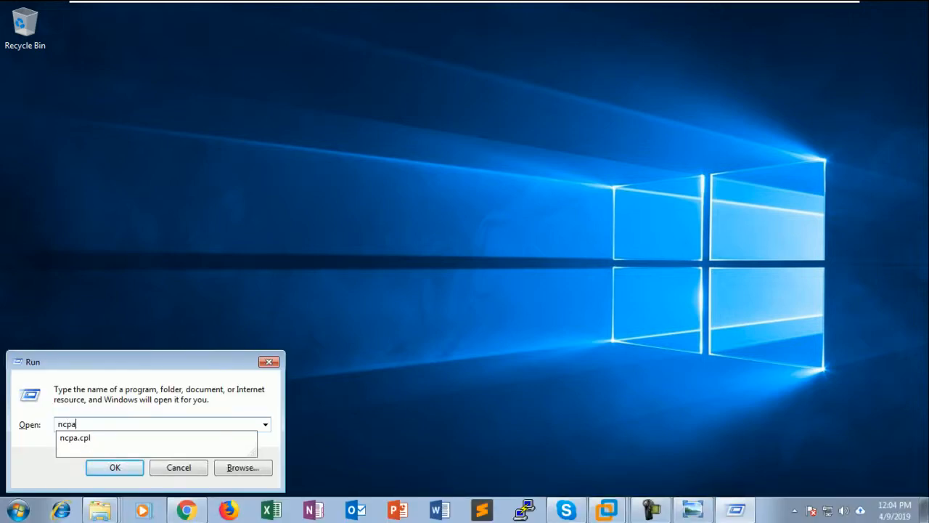
pyautogui.press('Down')
pyautogui.press('Return')
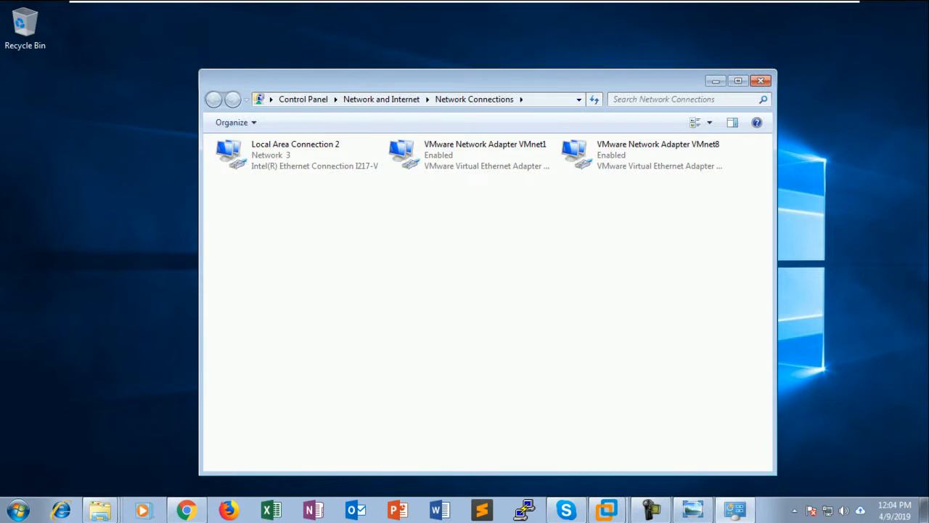
pyautogui.rightClick(302, 156)
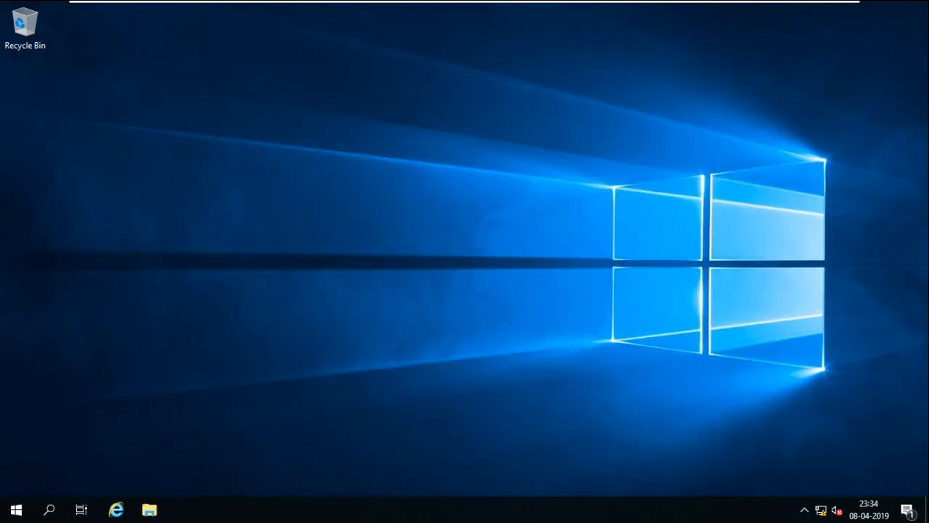
pyautogui.press('super+r')
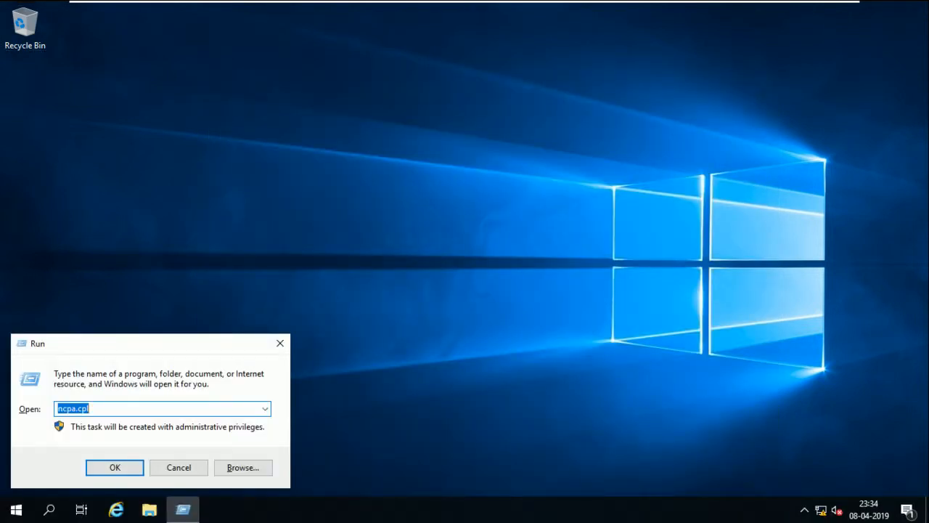
pyautogui.press('Return')
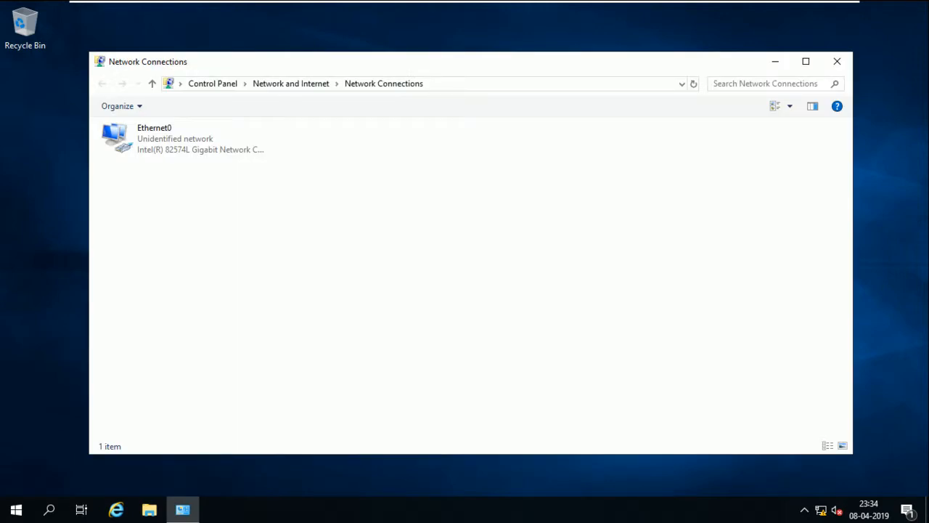
# Check Ethernet0's details showing IPv4 and DNS 10.0.0.1, then close the windows
pyautogui.click(152, 140)
pyautogui.rightClick(151, 140)
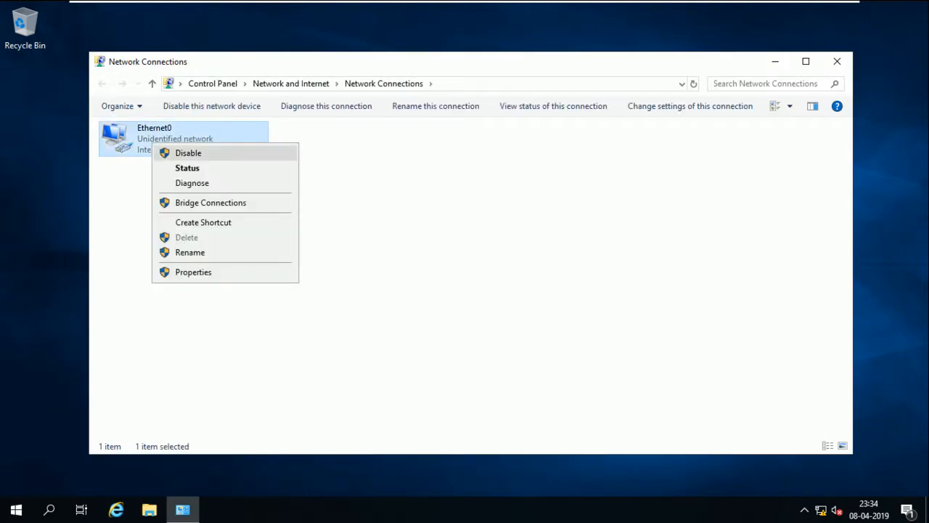
pyautogui.click(185, 168)
pyautogui.click(391, 247)
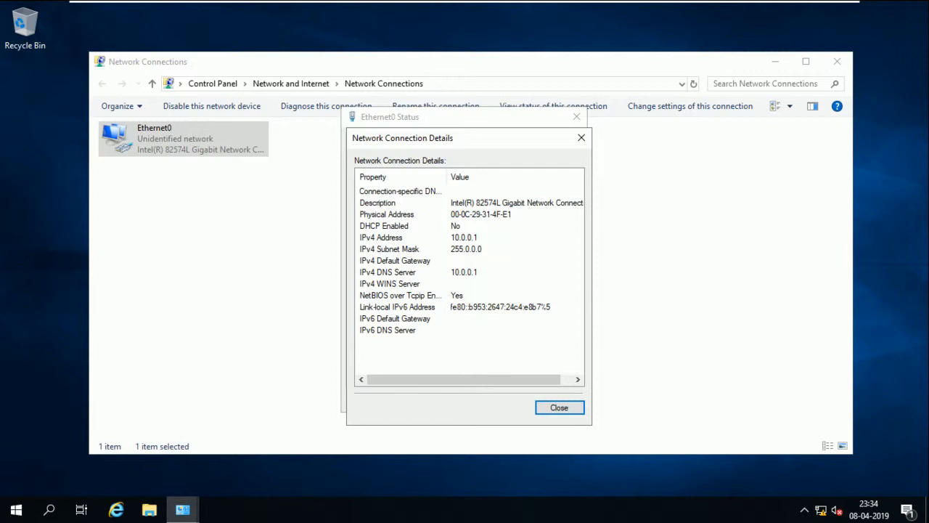
pyautogui.click(559, 407)
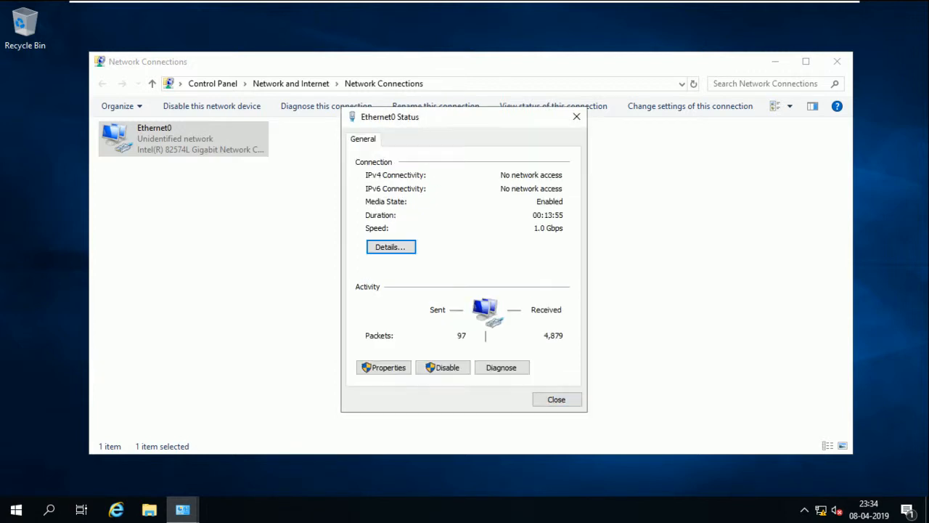
pyautogui.hotkey('alt', 'F4')
pyautogui.hotkey('alt', 'F4')
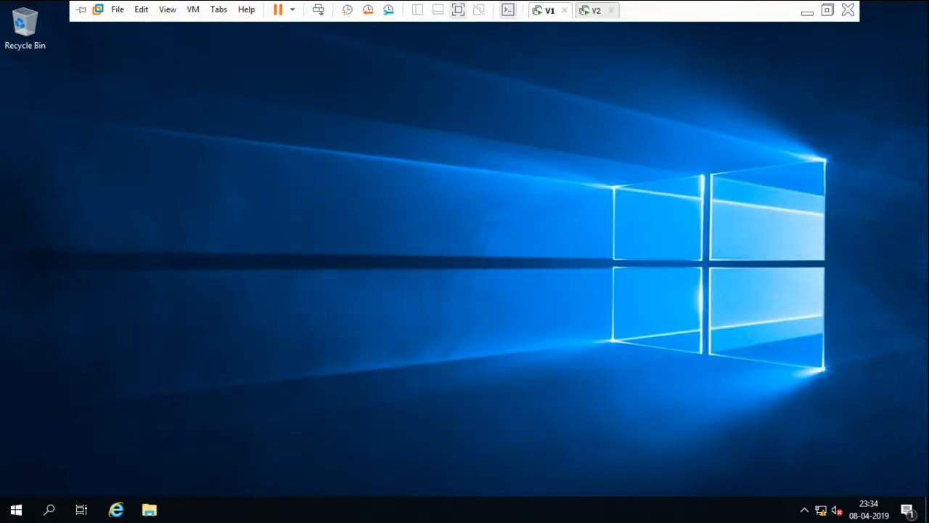
# On the second virtual machine, open Network Connections with ncpa.cpl
pyautogui.click(591, 10)
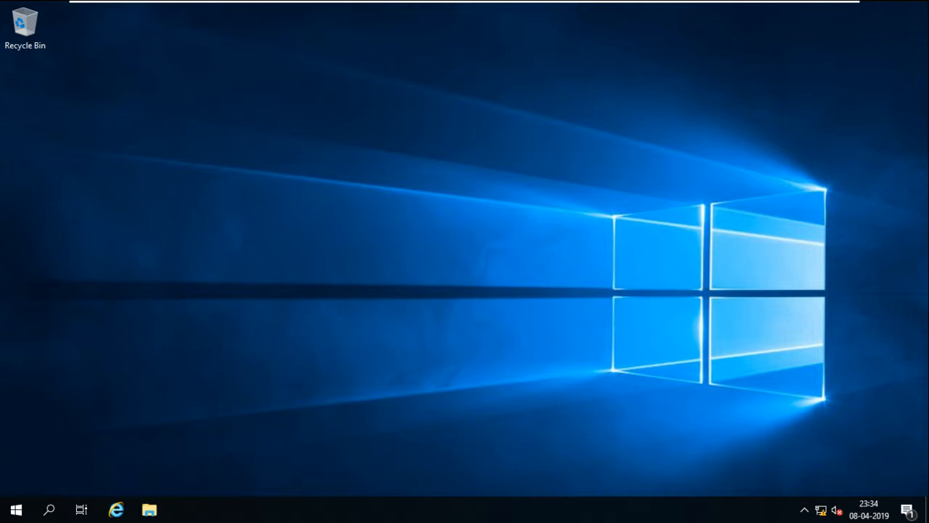
pyautogui.press('super+r')
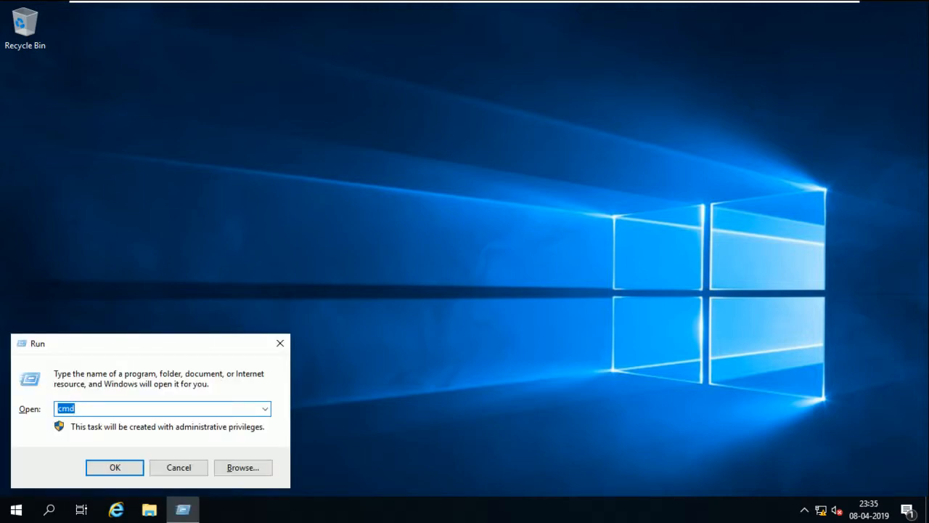
pyautogui.write('ncpa.cpl')
pyautogui.press('Return')
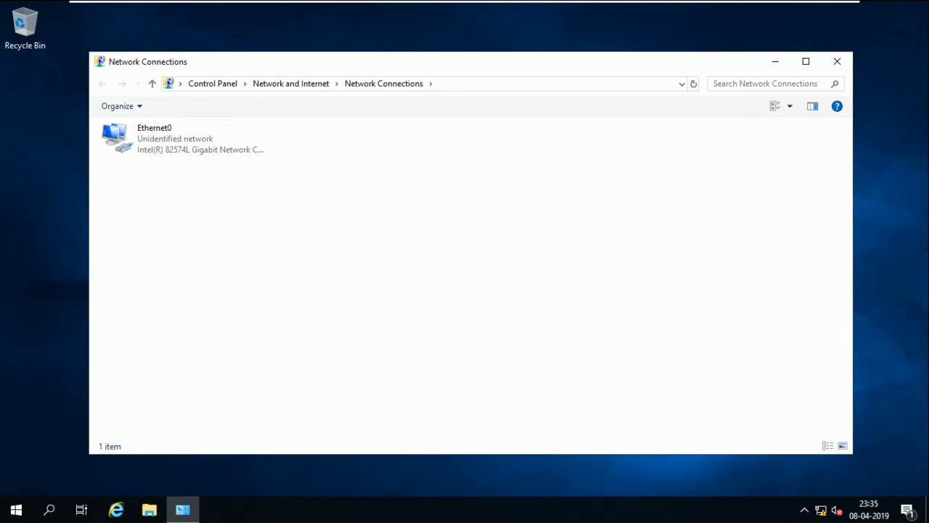
# Set Ethernet0's IPv4 to static 10.0.0.2, mask 255.0.0.0, DNS 10.0.0.1
pyautogui.rightClick(186, 145)
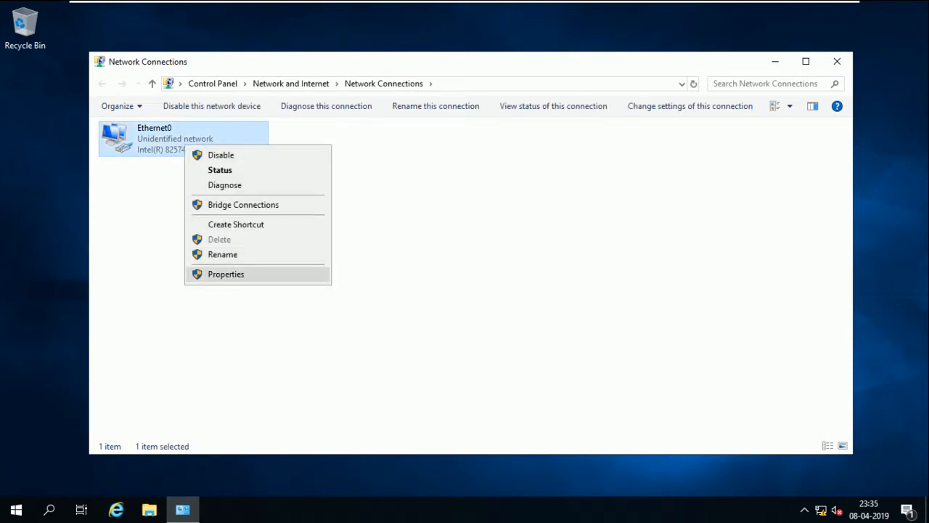
pyautogui.click(226, 274)
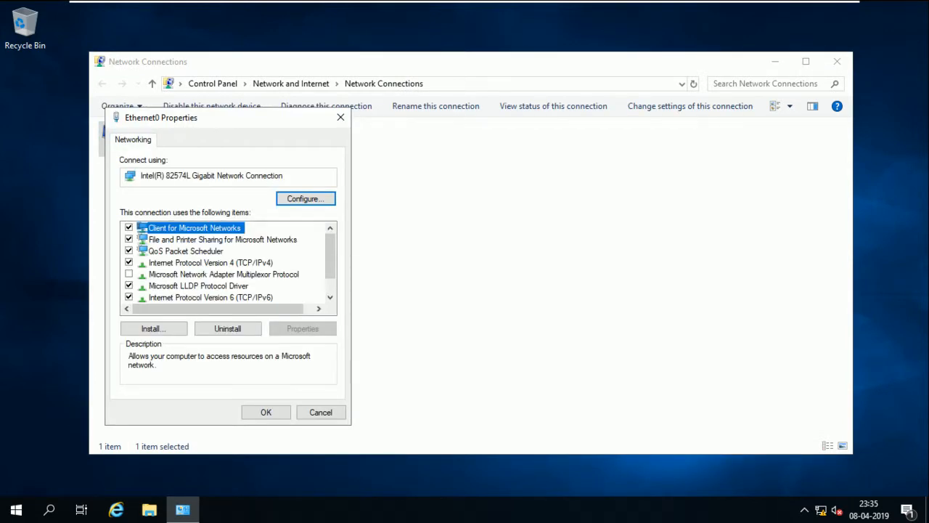
pyautogui.doubleClick(210, 263)
pyautogui.click(203, 267)
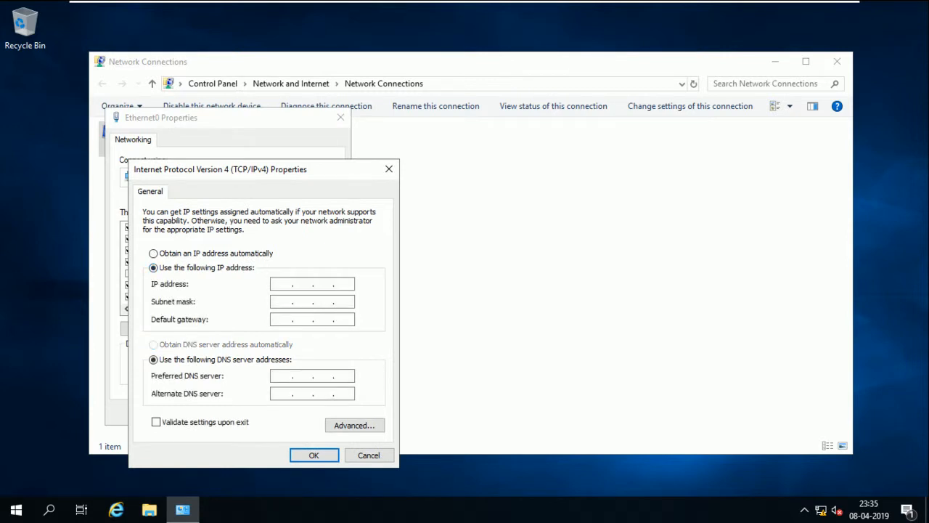
pyautogui.write('10.0.0.2')
pyautogui.press('Tab')
pyautogui.press('Tab')
pyautogui.press('Tab')
pyautogui.press('Tab')
pyautogui.write('10.0.0.1')
pyautogui.click(313, 455)
pyautogui.click(265, 411)
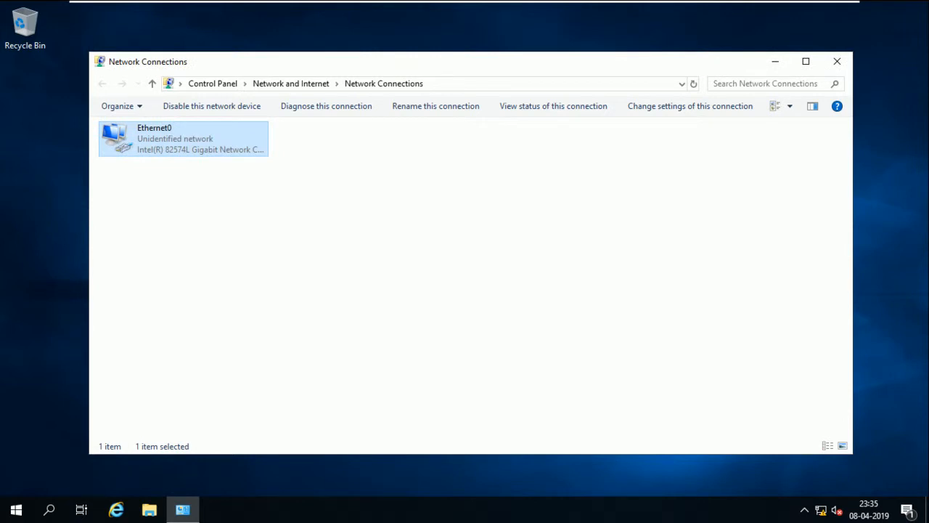
# Verify the new address in Ethernet0's status details, then close all windows
pyautogui.rightClick(190, 129)
pyautogui.click(225, 153)
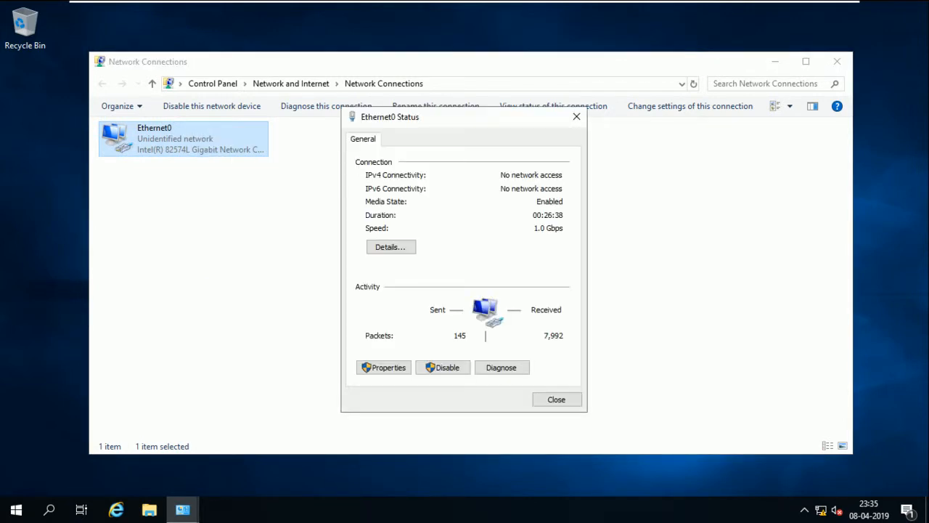
pyautogui.click(391, 247)
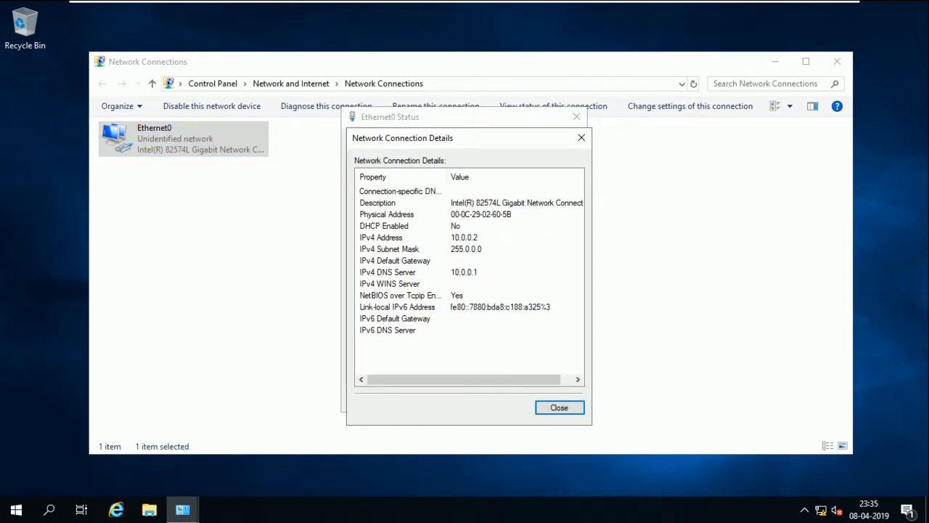
pyautogui.click(559, 407)
pyautogui.click(556, 398)
pyautogui.click(837, 61)
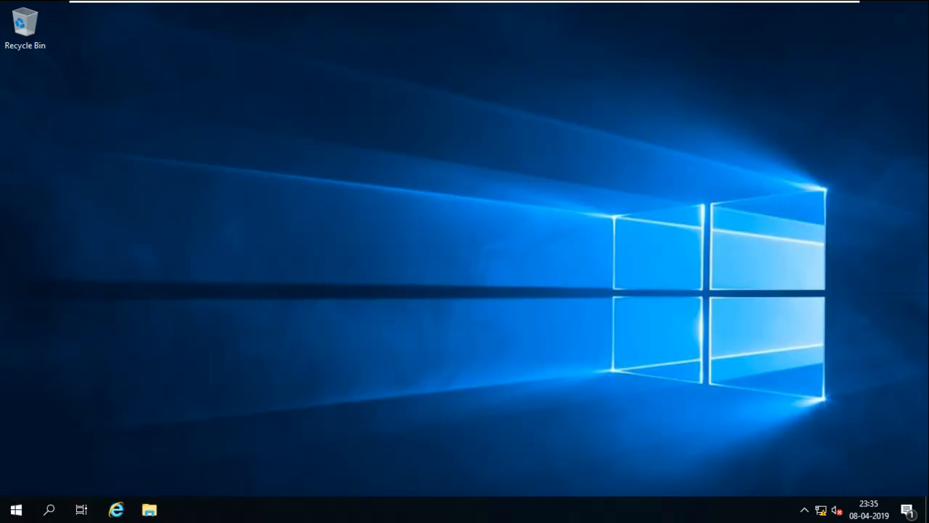
# Launch Server Manager and close the Windows Admin Center notice
pyautogui.click(16, 509)
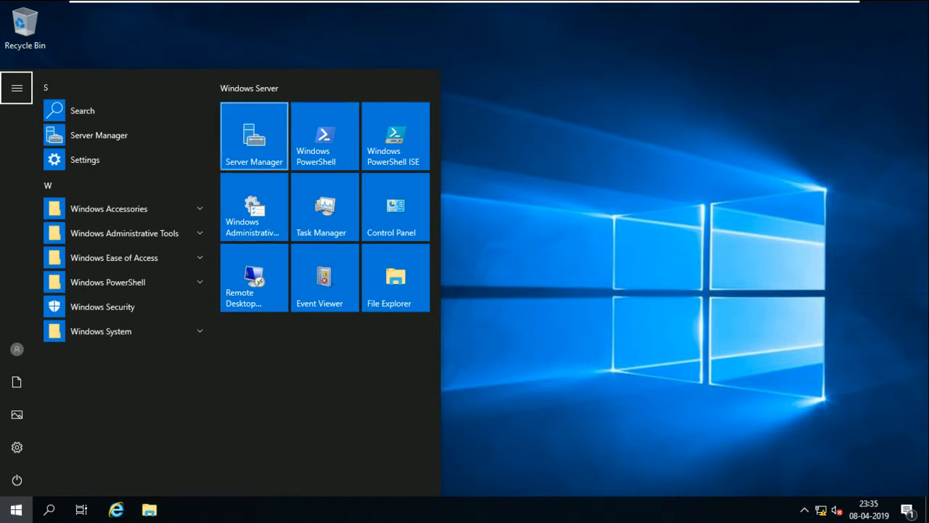
pyautogui.click(254, 136)
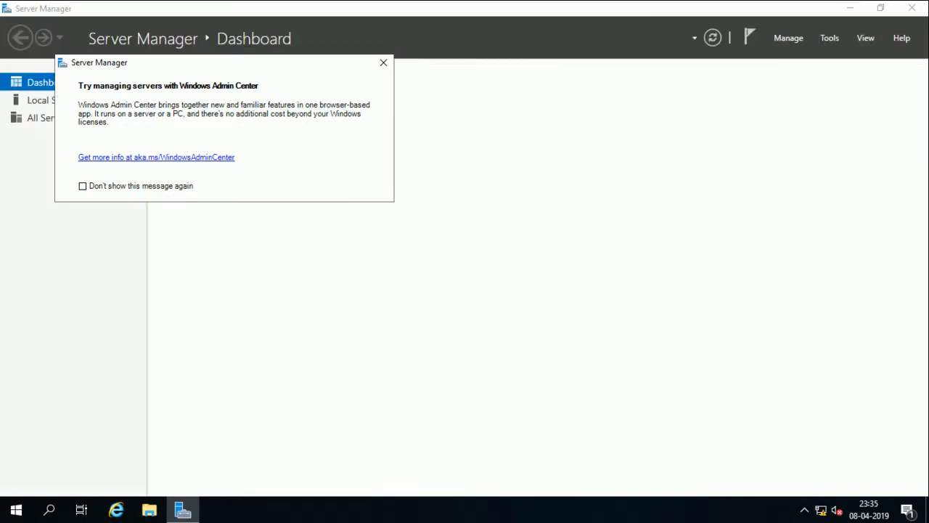
pyautogui.click(383, 62)
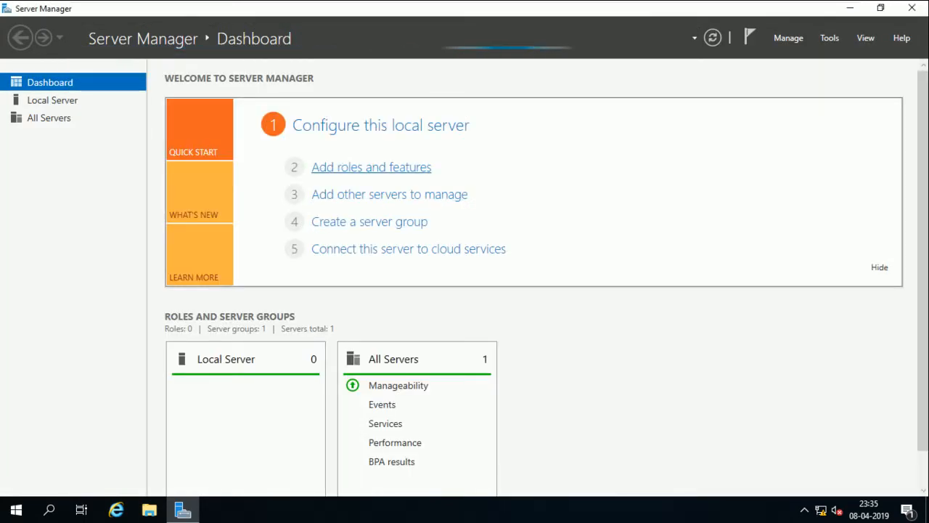
# Dismiss the inventory message and start the Add Roles and Features Wizard
pyautogui.click(371, 167)
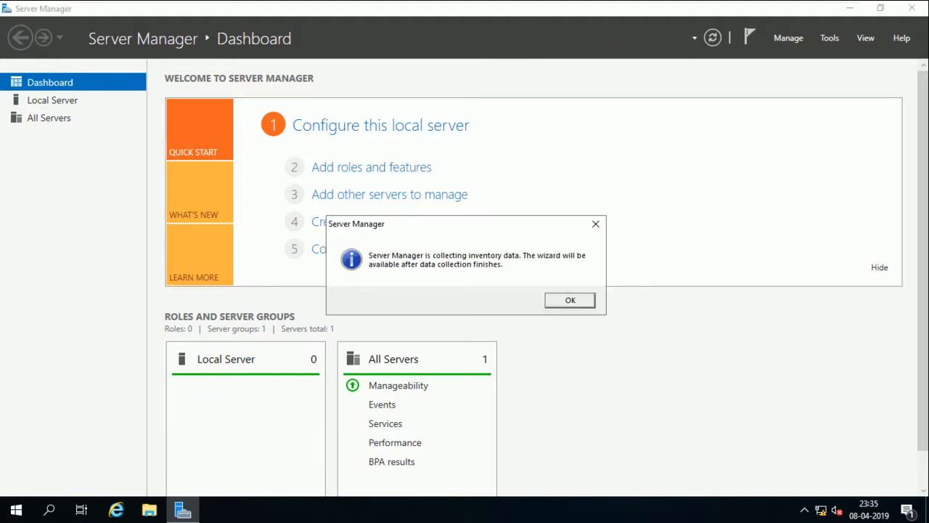
pyautogui.press('Return')
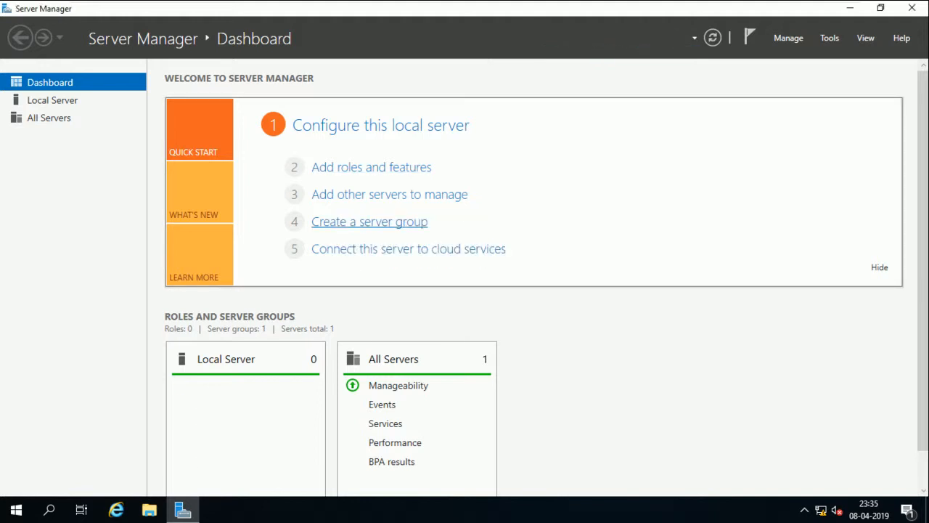
pyautogui.click(371, 167)
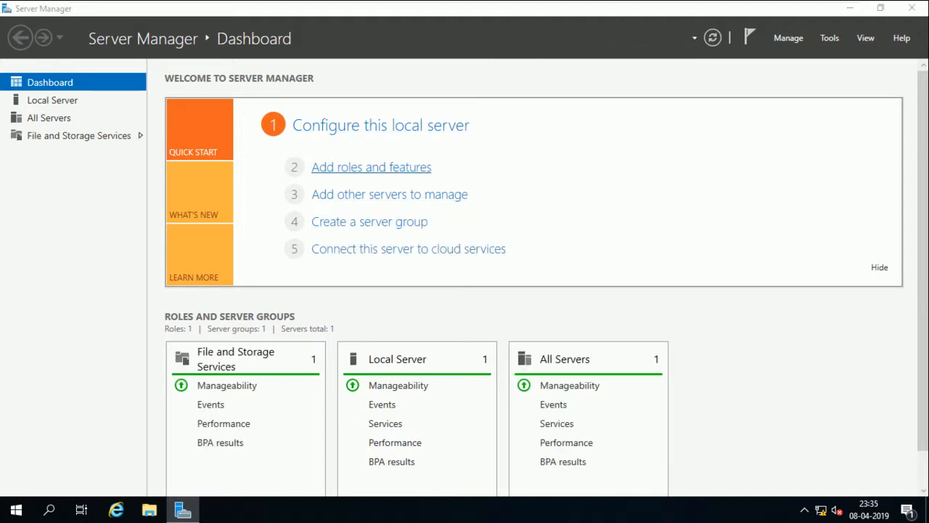
pyautogui.press('Return')
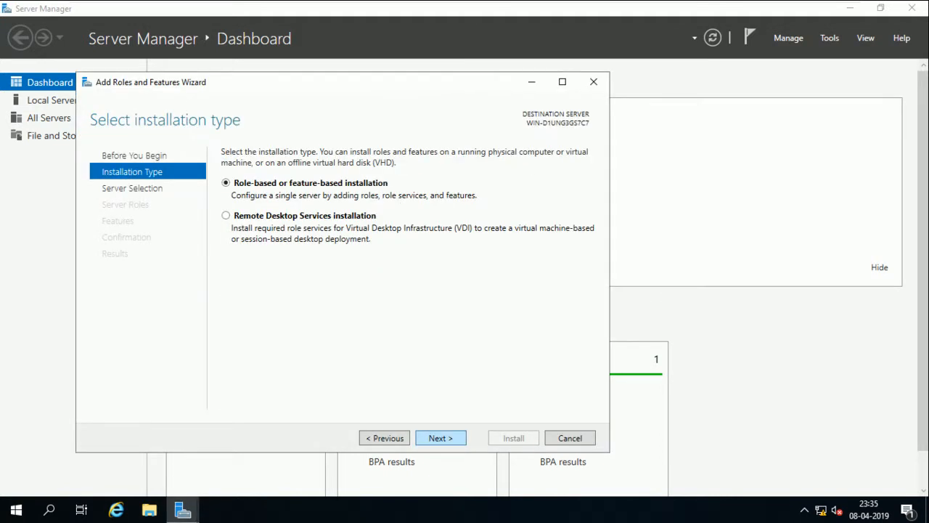
# Select the DNS Server and Active Directory Domain Services roles with their required tools
pyautogui.press('Return')
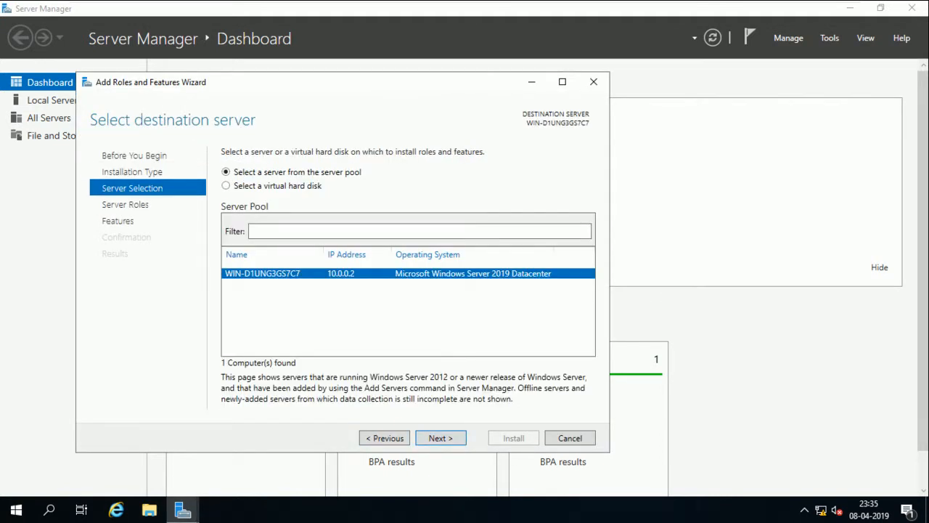
pyautogui.press('Return')
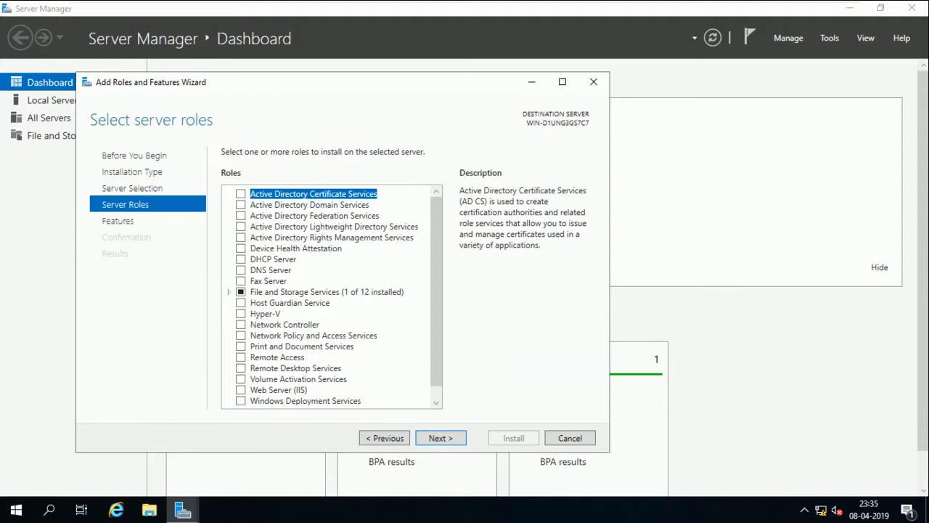
pyautogui.click(241, 270)
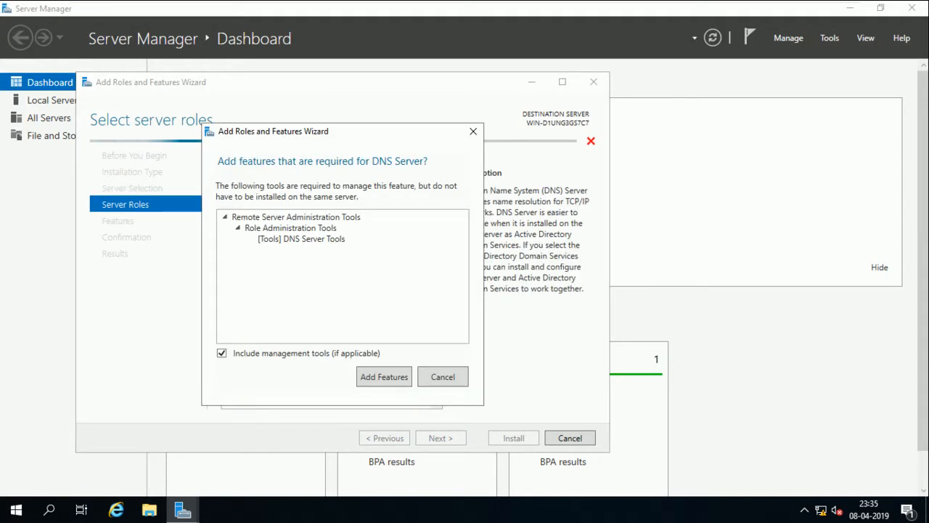
pyautogui.click(383, 376)
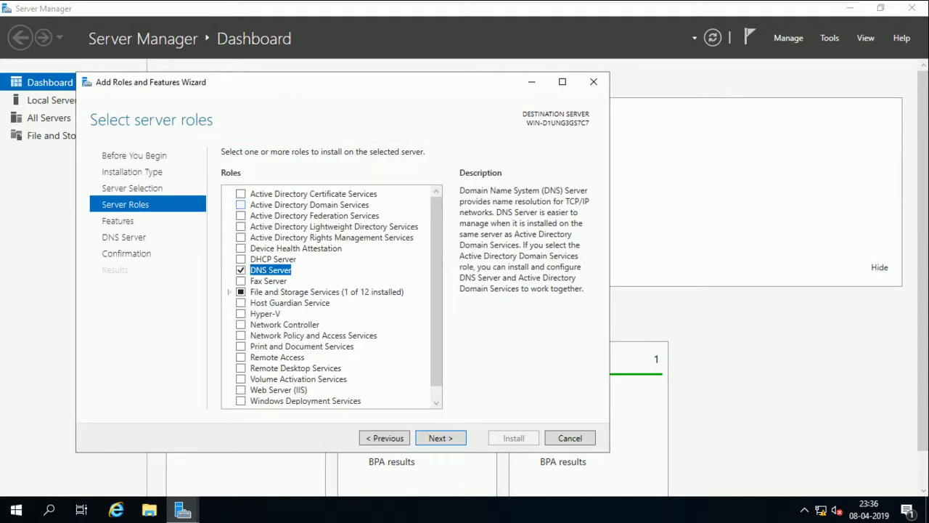
pyautogui.click(241, 205)
pyautogui.click(379, 441)
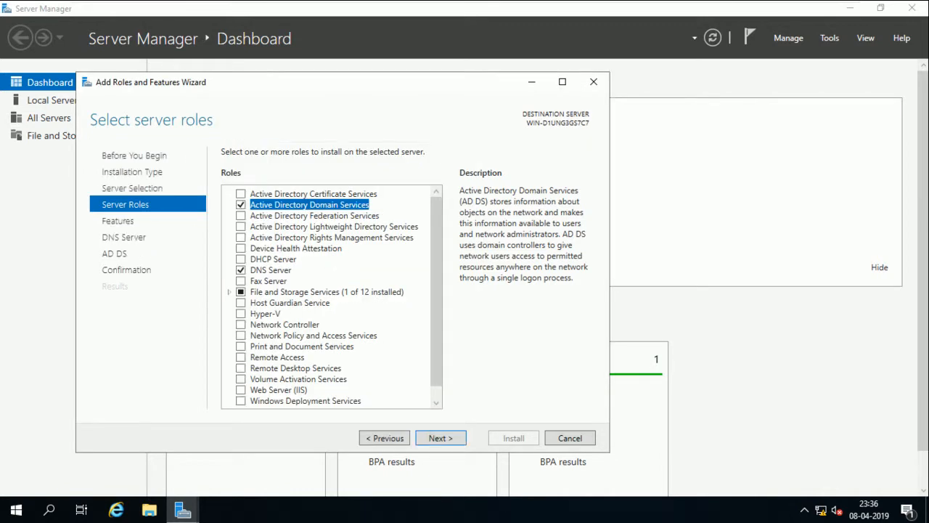
# Proceed to confirmation with automatic restart allowed and start the installation
pyautogui.press('Return')
pyautogui.press('Return')
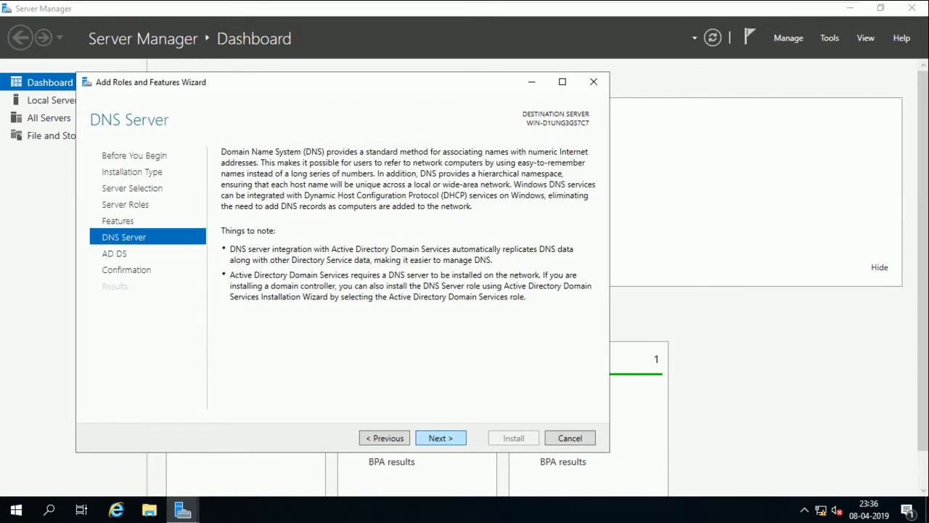
pyautogui.press('Return')
pyautogui.press('Return')
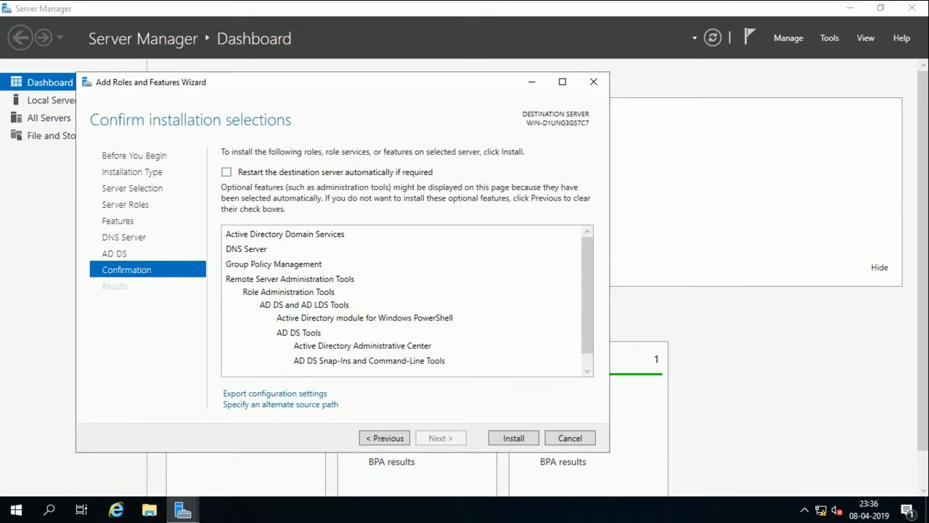
pyautogui.click(226, 172)
pyautogui.press('Left')
pyautogui.press('Return')
pyautogui.press('Return')
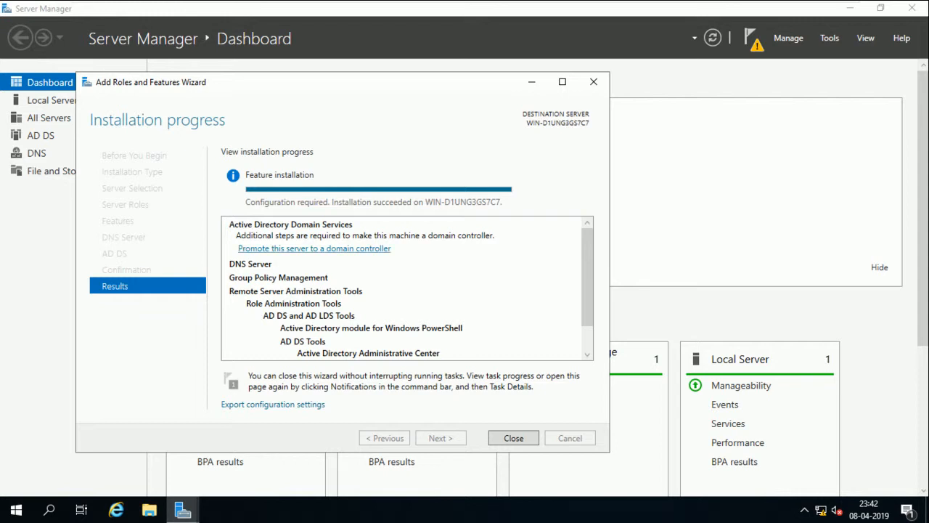
# Launch 'Promote this server to a domain controller' and bring the AD DS wizard forward
pyautogui.click(314, 248)
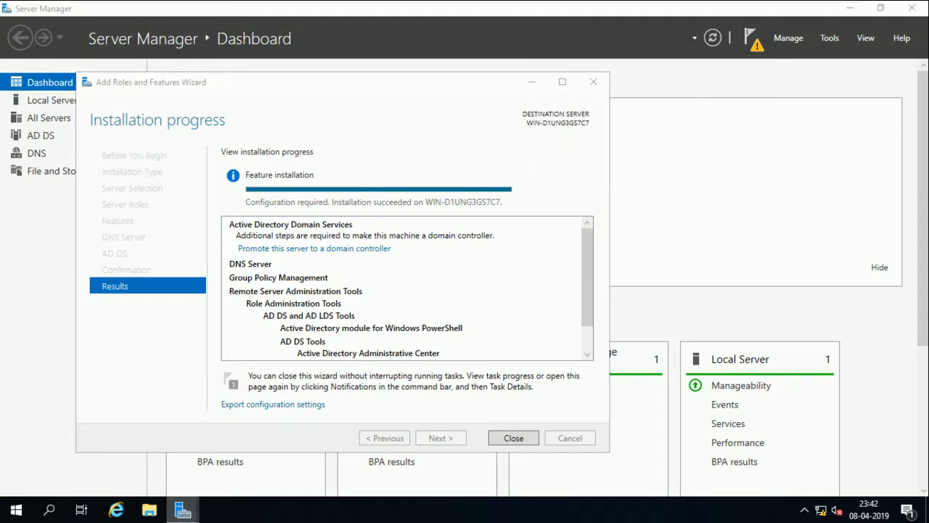
pyautogui.moveTo(182, 510)
pyautogui.click(338, 441)
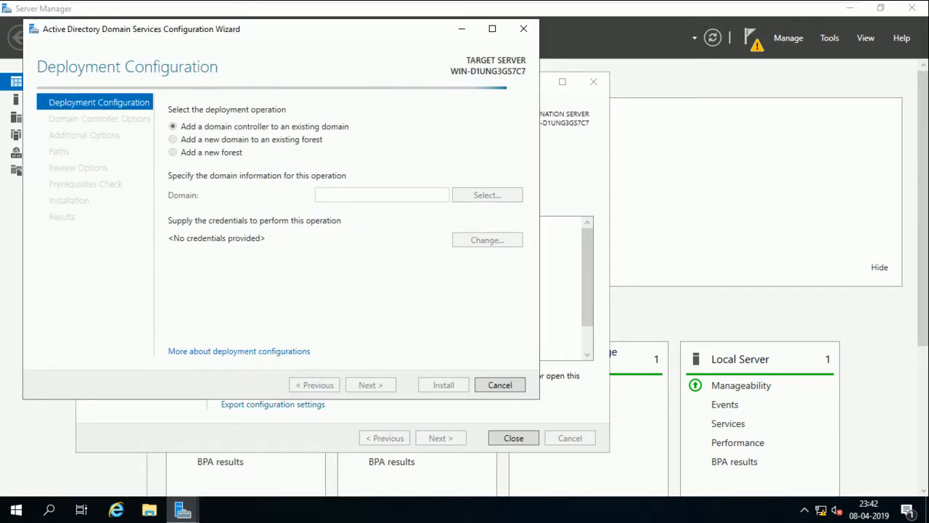
# Choose 'Add a new domain to an existing forest' and clear stray text from the domain field
pyautogui.moveTo(253, 29); pyautogui.dragTo(479, 36)
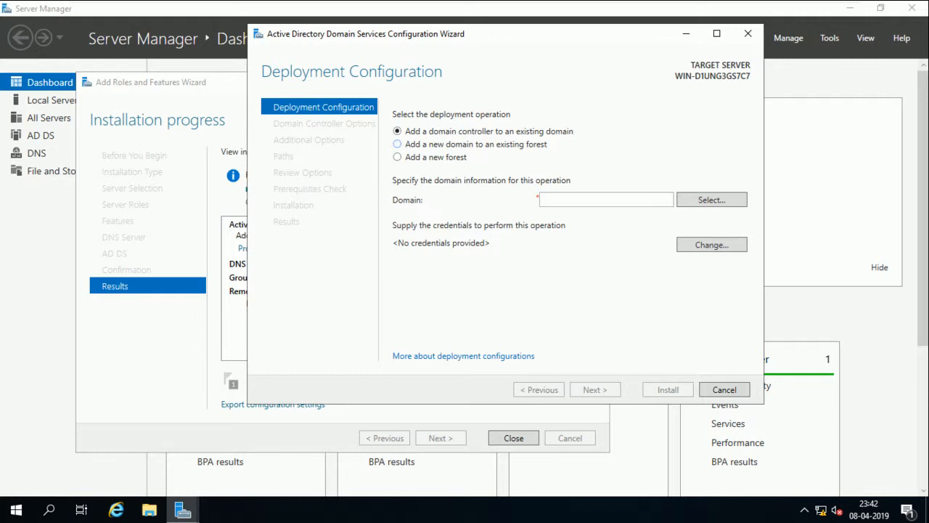
pyautogui.click(397, 145)
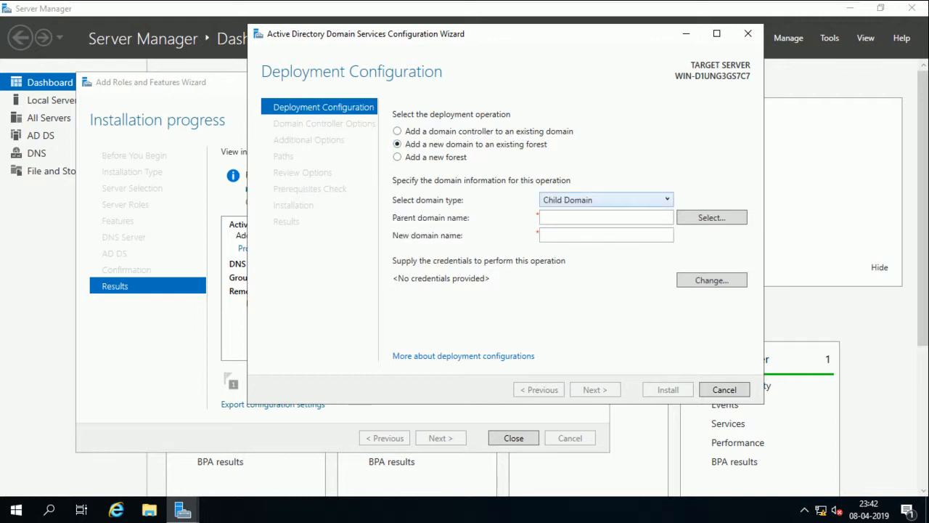
pyautogui.click(572, 218)
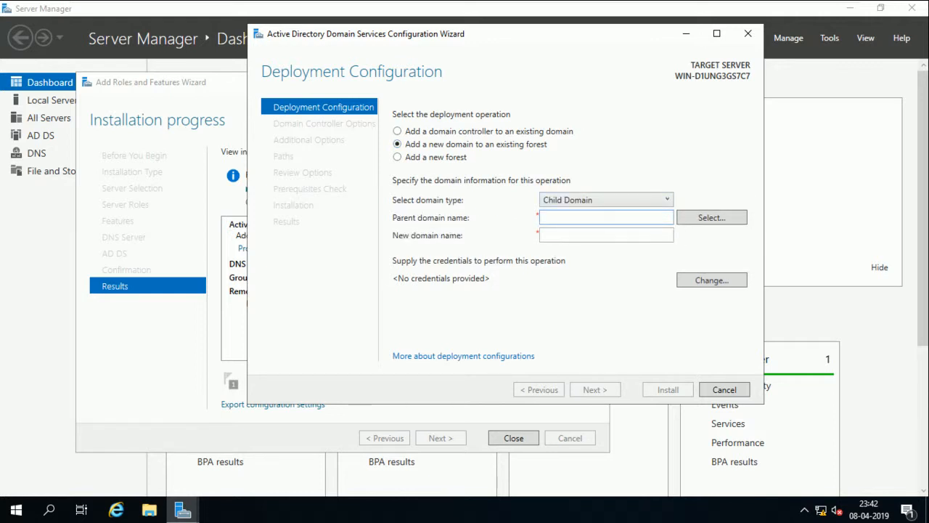
pyautogui.write('Passw')
pyautogui.press('BackSpace')
pyautogui.press('BackSpace')
pyautogui.press('Tab')
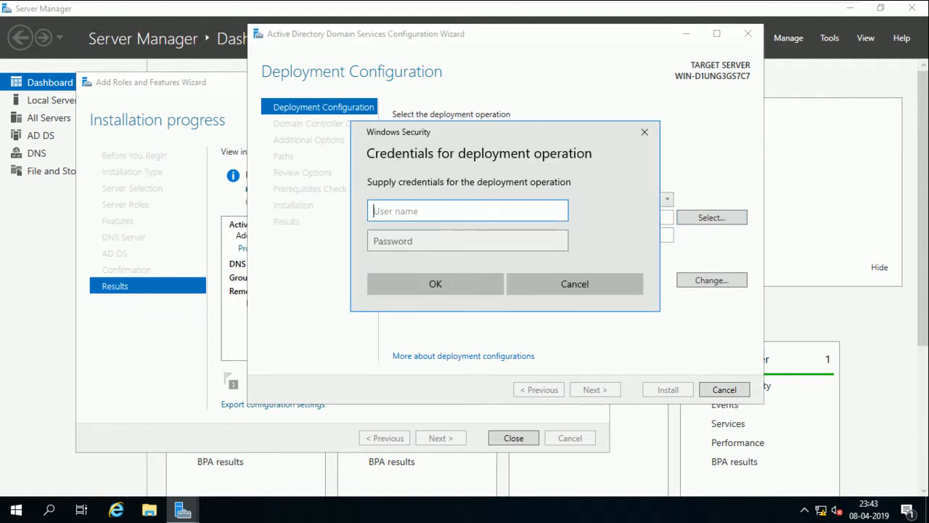
# Enter the smartlab domain administrator credentials and pick smartlab.com as the parent domain
pyautogui.write('sma')
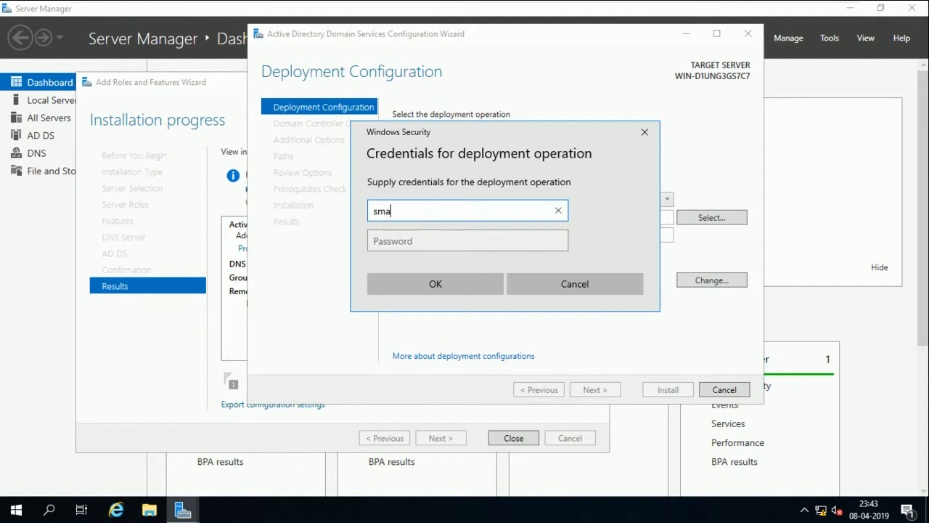
pyautogui.write('rtlab\\administrator')
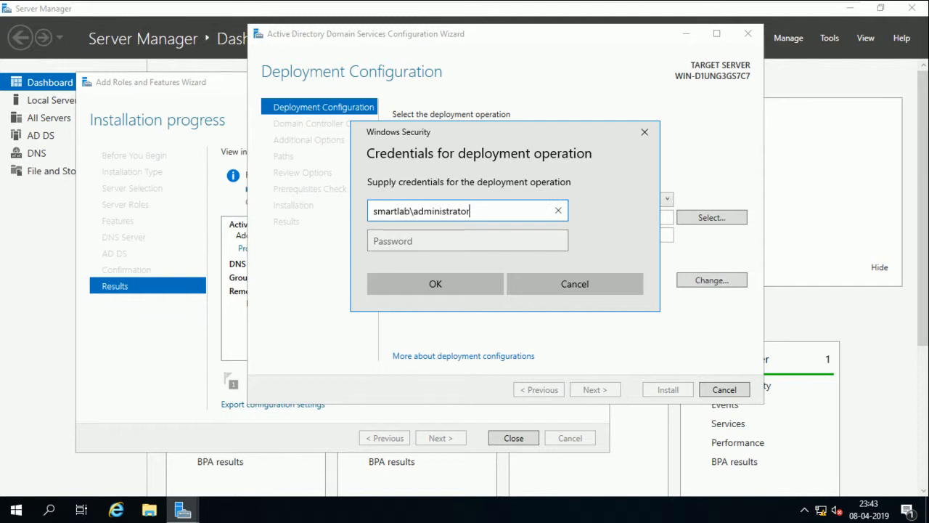
pyautogui.press('Tab')
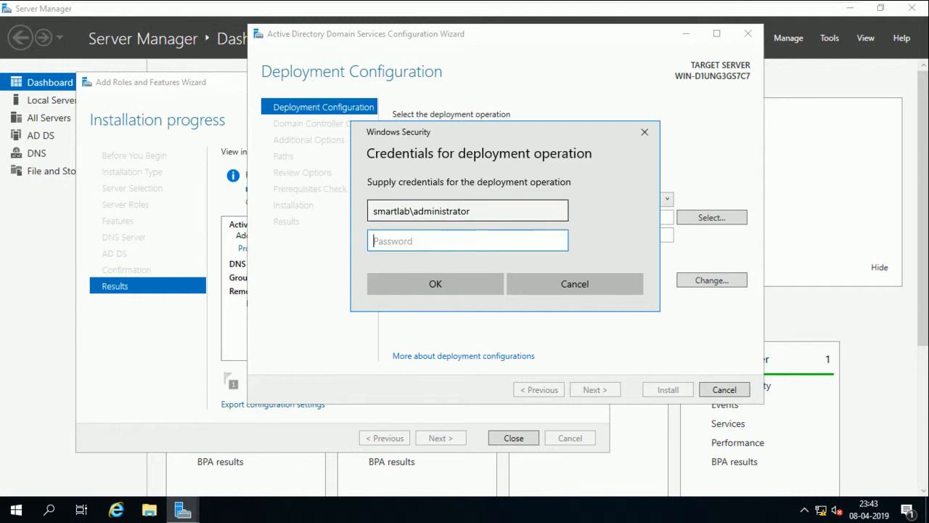
pyautogui.write('********')
pyautogui.press('Return')
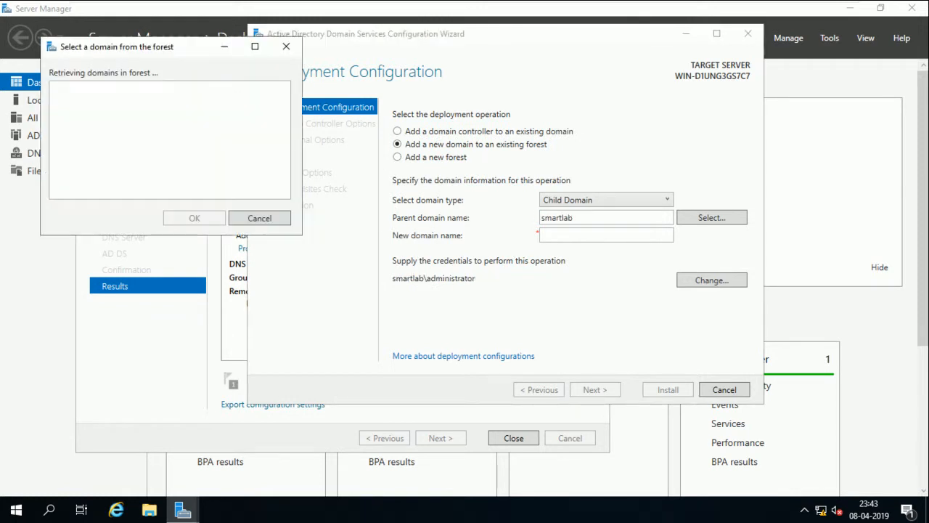
pyautogui.click(79, 100)
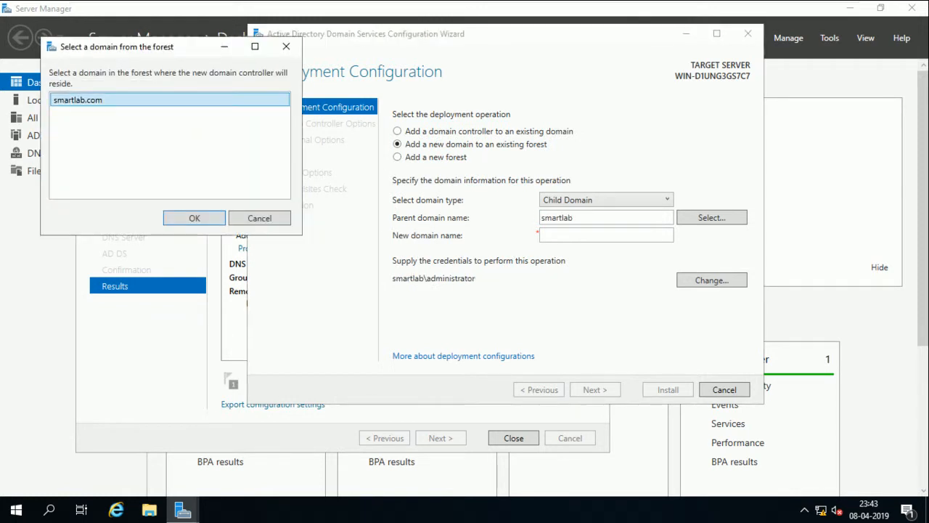
pyautogui.click(194, 217)
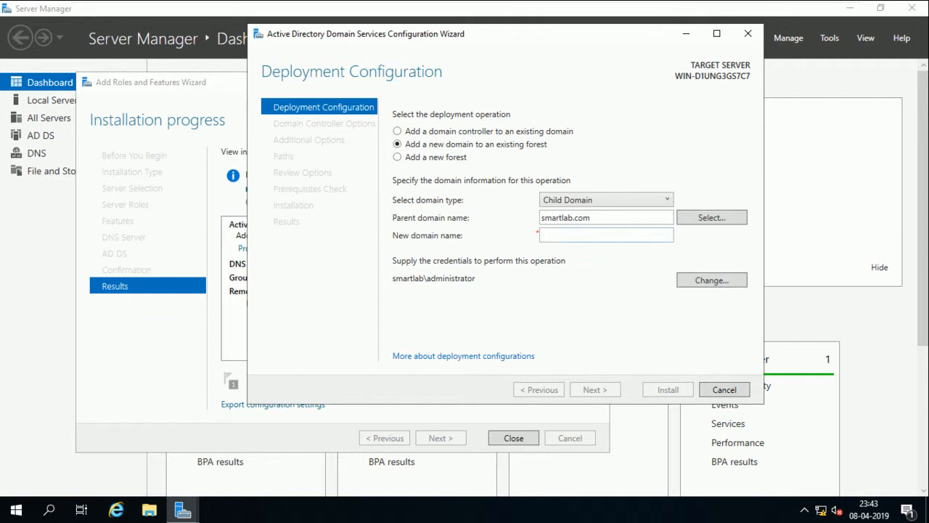
# Enter 'india' as the new child domain name
pyautogui.click(606, 235)
pyautogui.write('india')
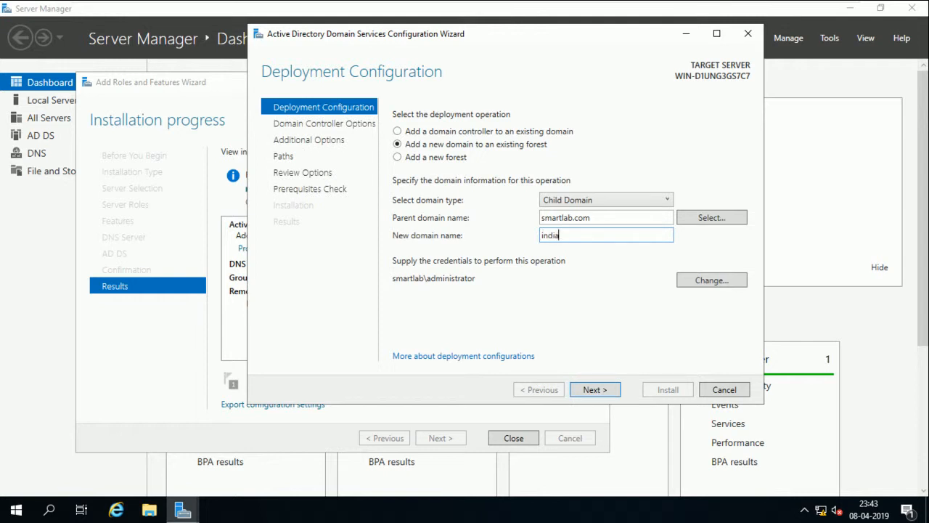
pyautogui.press('Return')
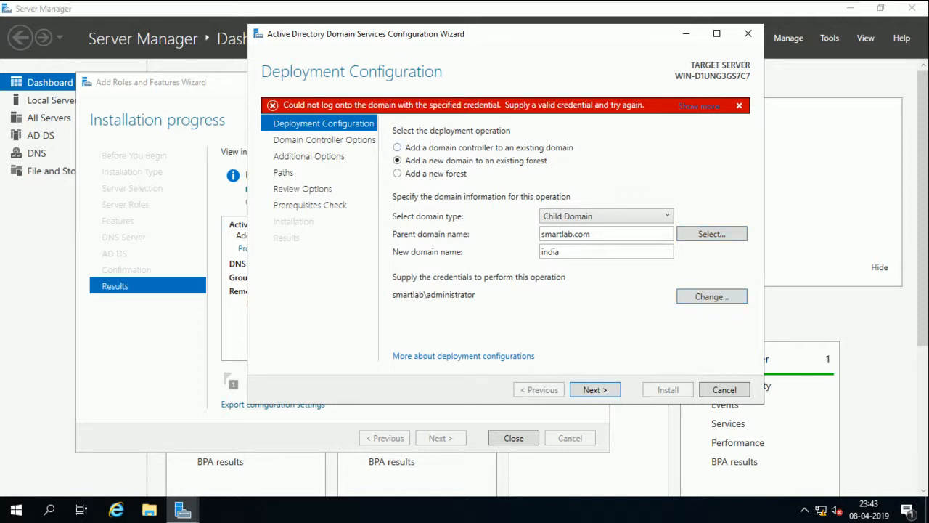
# Re-enter the smartlab administrator user name and password for the deployment credentials
pyautogui.click(711, 296)
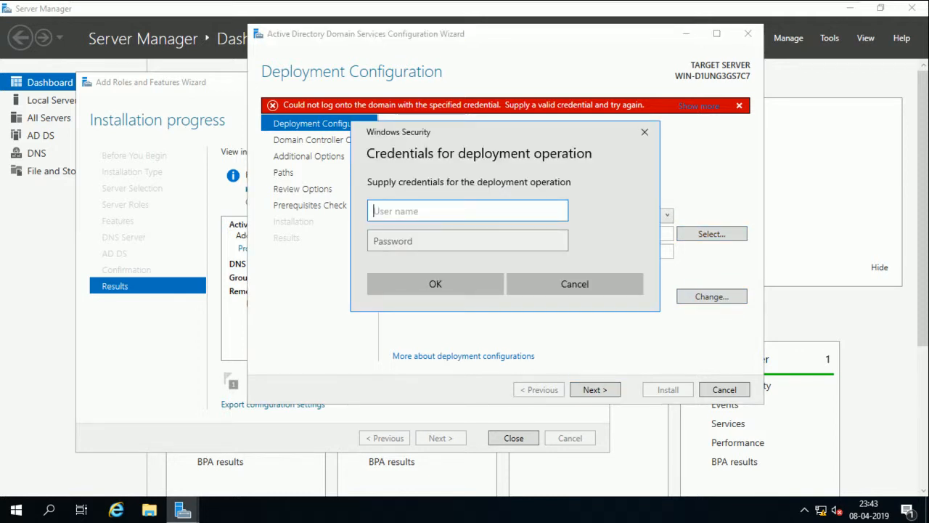
pyautogui.write('smartlab\\administrator')
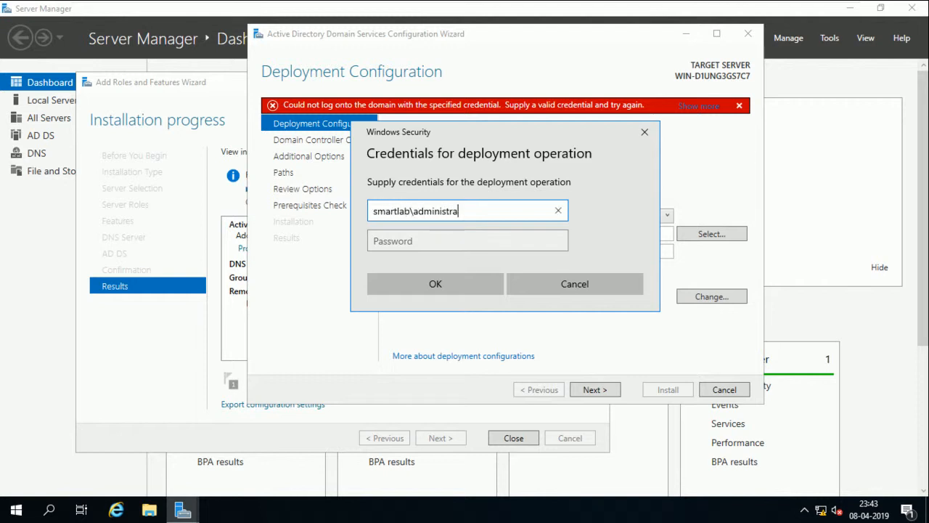
pyautogui.press('Tab')
pyautogui.write('•••••••')
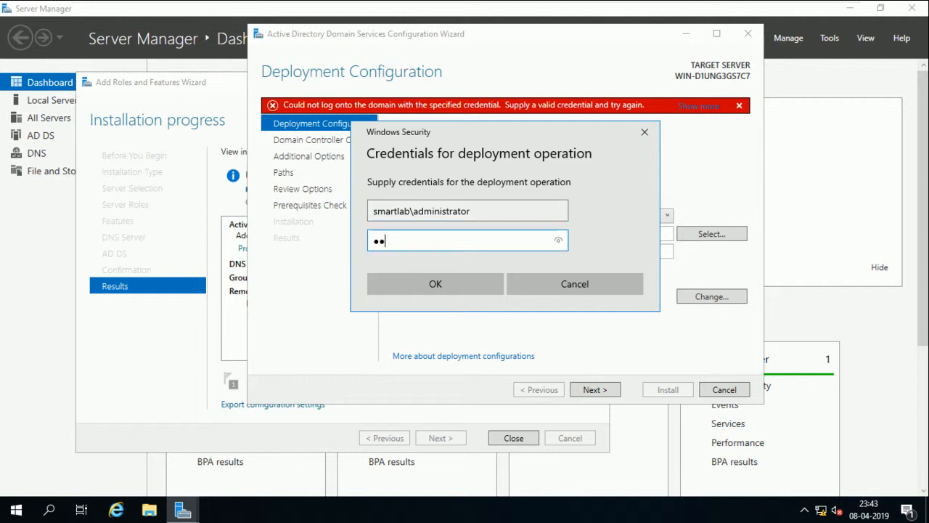
pyautogui.write('•')
pyautogui.press('Return')
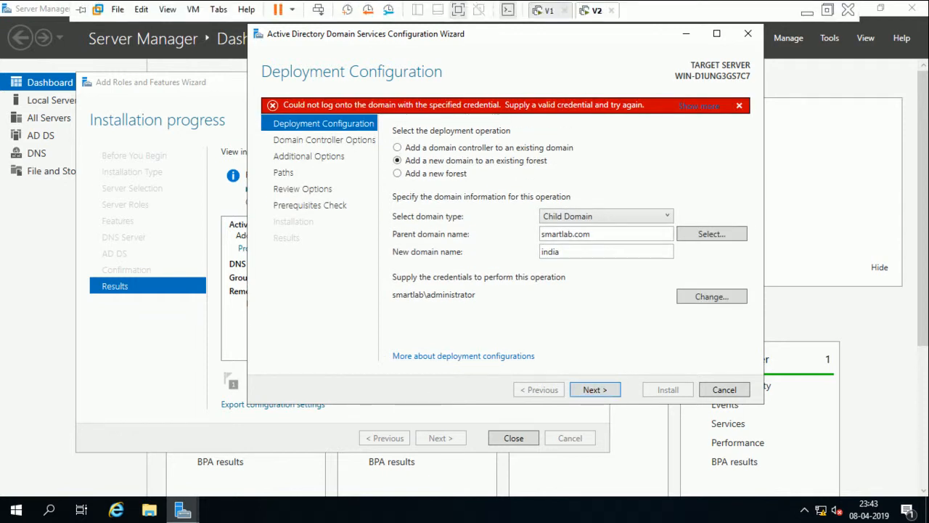
pyautogui.click(549, 10)
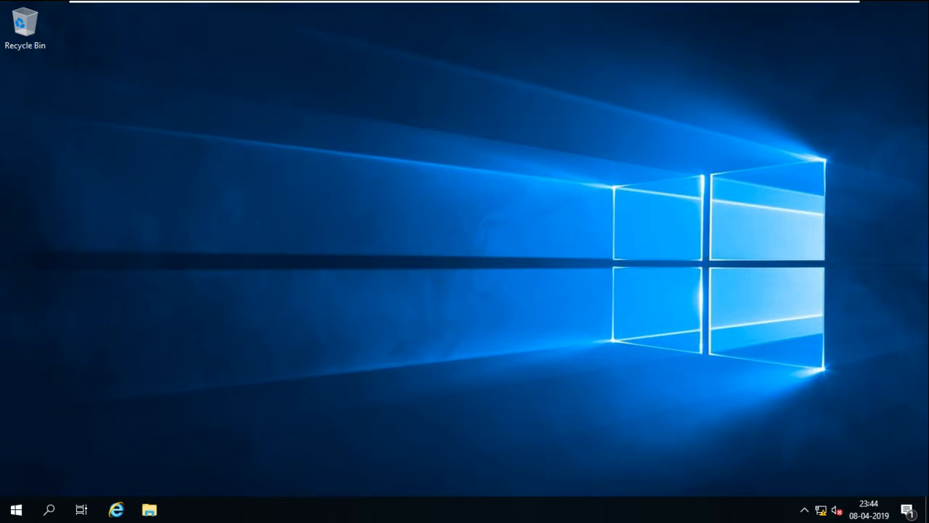
# Launch Active Directory Users and Computers with dsa.msc
pyautogui.press('super+r')
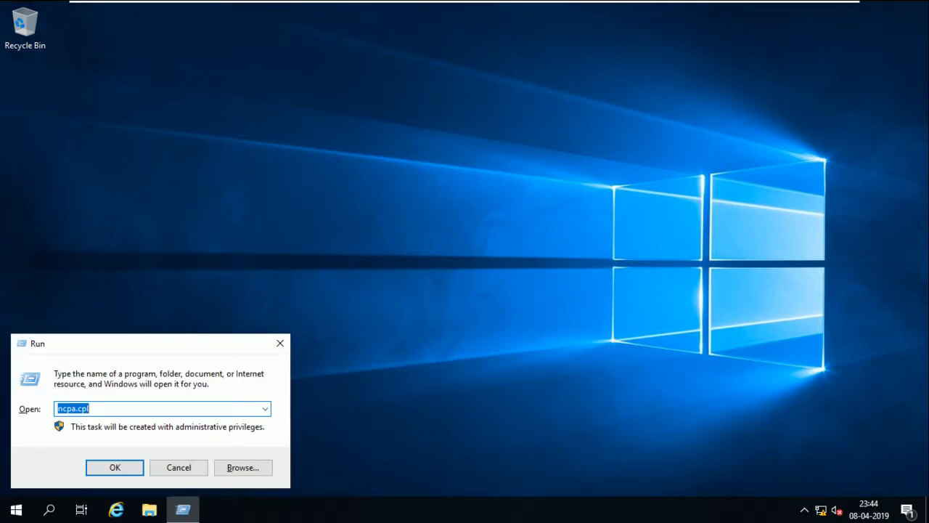
pyautogui.press('BackSpace')
pyautogui.write('dsa.')
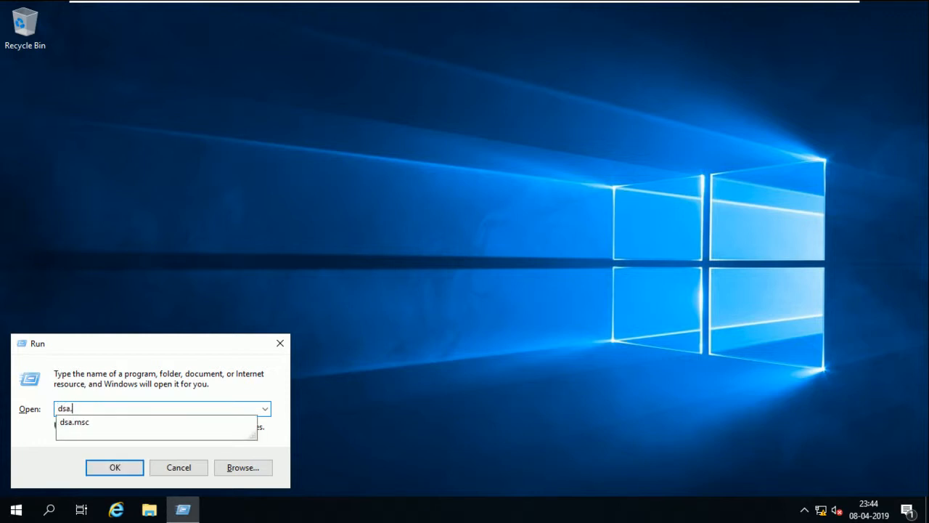
pyautogui.write('msc')
pyautogui.press('Return')
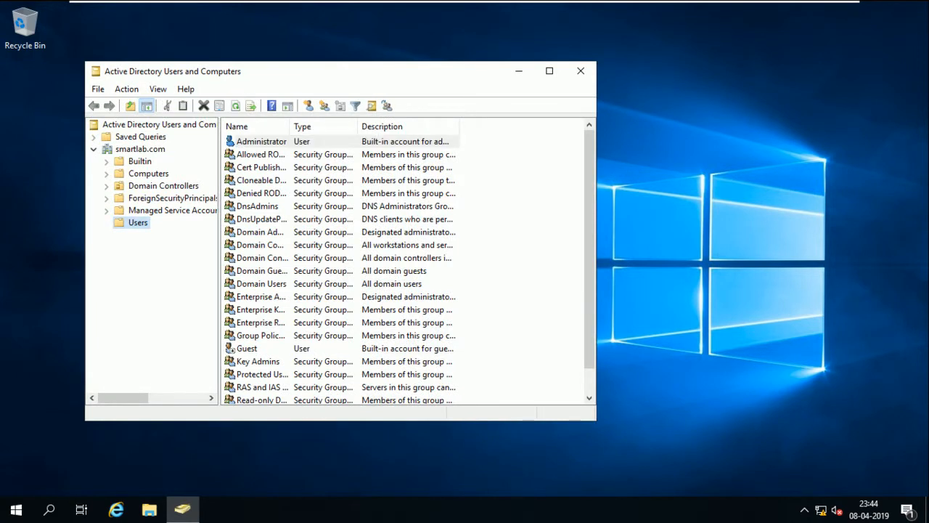
# Tick 'Password never expires' for the Administrator account, apply it, and close the console
pyautogui.rightClick(273, 141)
pyautogui.click(316, 330)
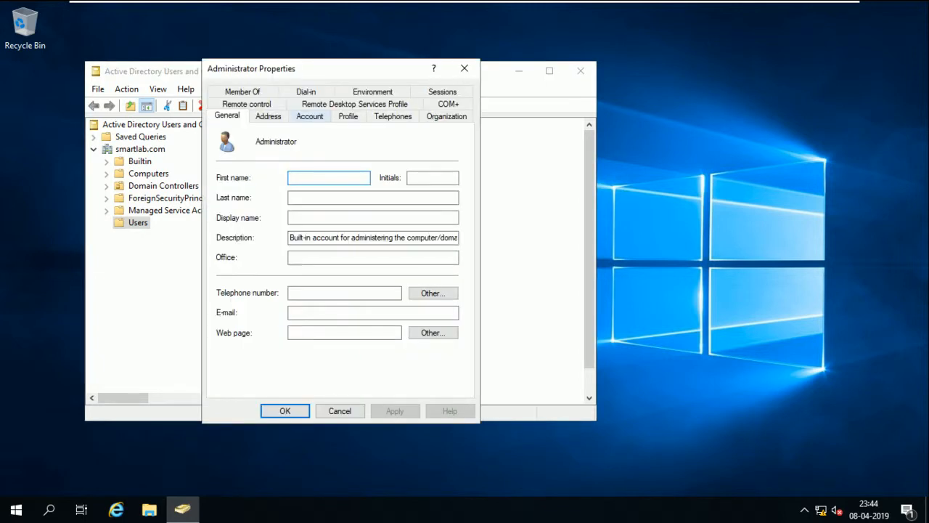
pyautogui.click(310, 116)
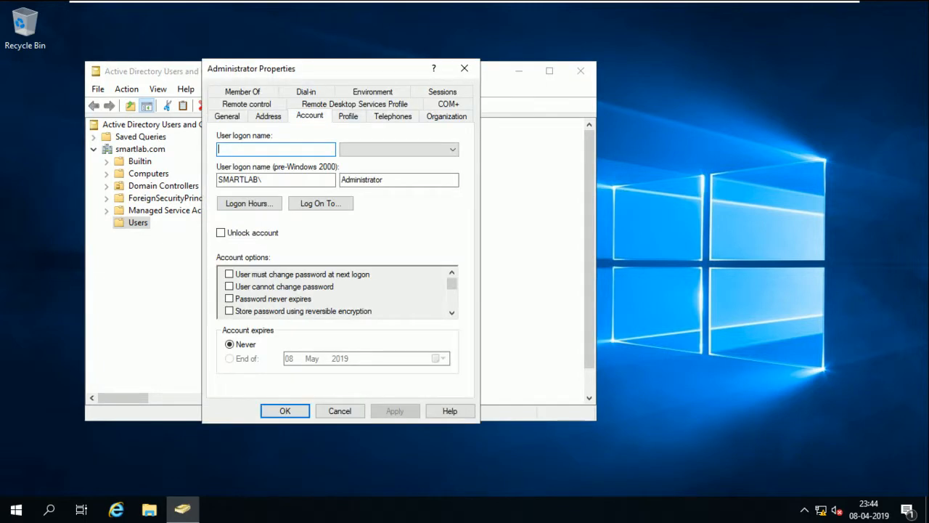
pyautogui.click(229, 298)
pyautogui.click(394, 411)
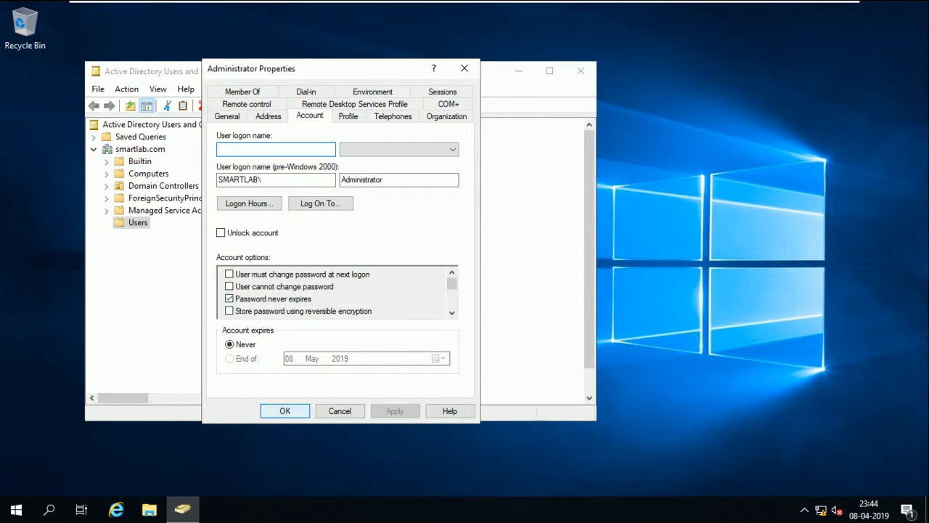
pyautogui.click(285, 411)
pyautogui.click(581, 71)
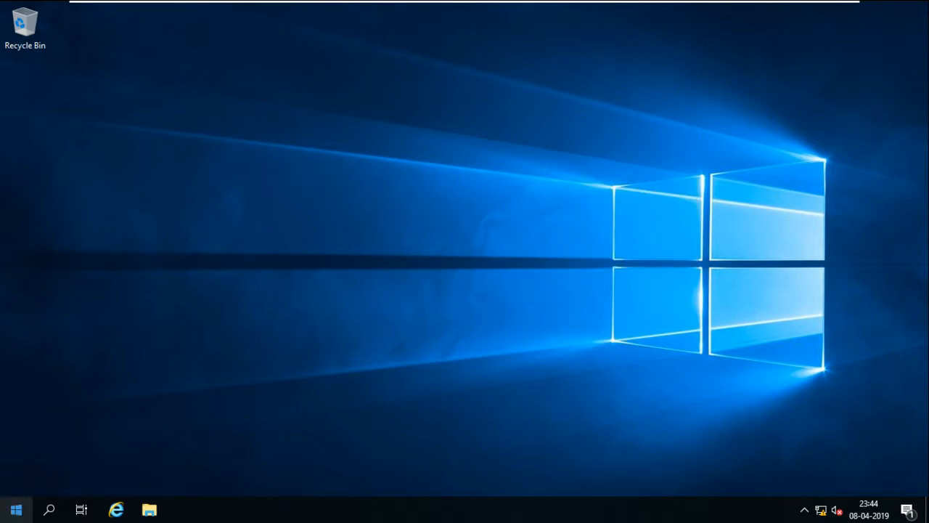
# Sign out of the current Windows session from the Start menu's account options
pyautogui.click(16, 510)
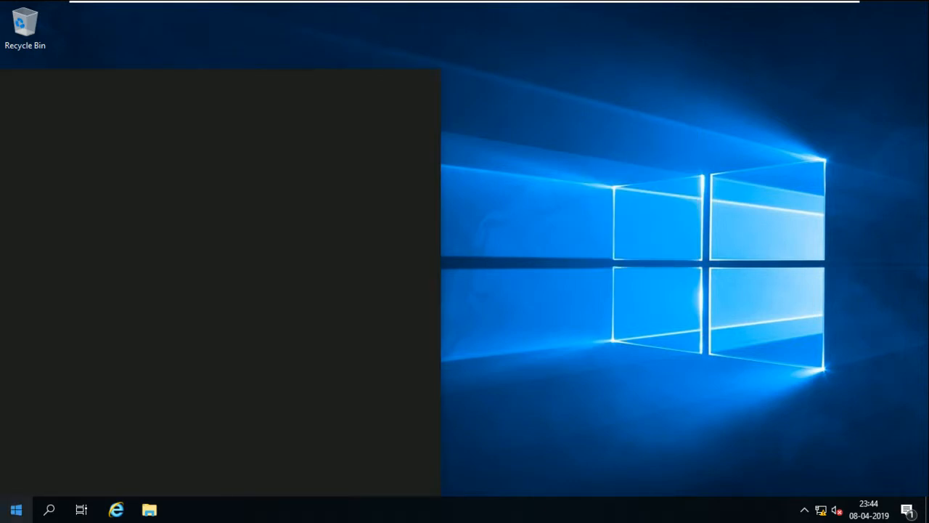
pyautogui.click(16, 509)
pyautogui.press('super')
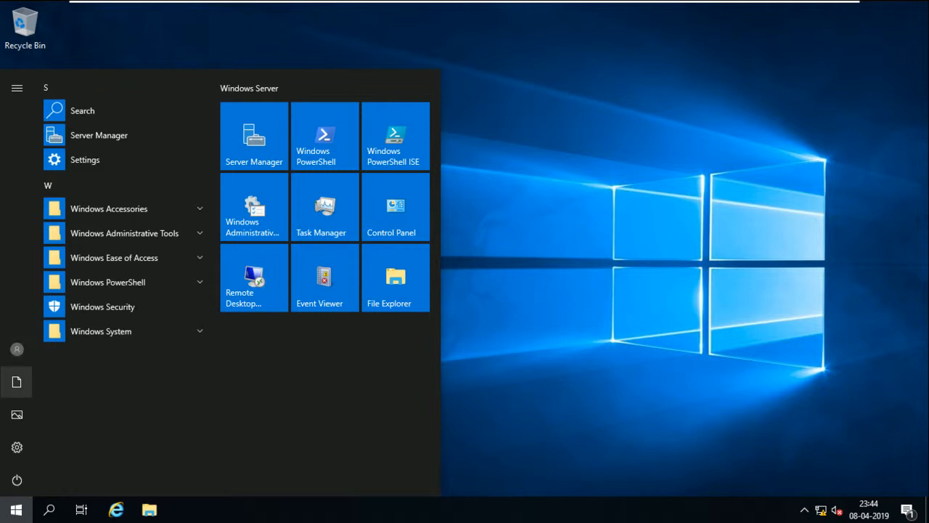
pyautogui.click(17, 349)
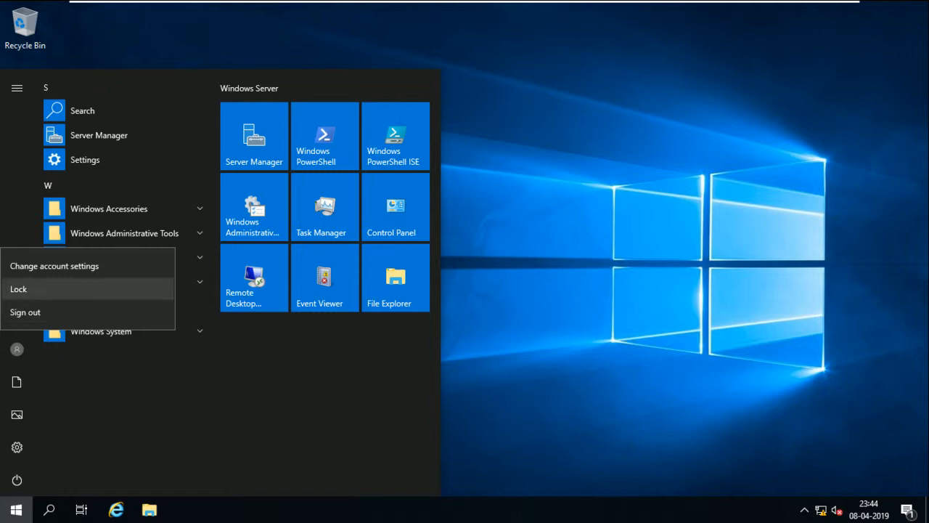
pyautogui.click(25, 312)
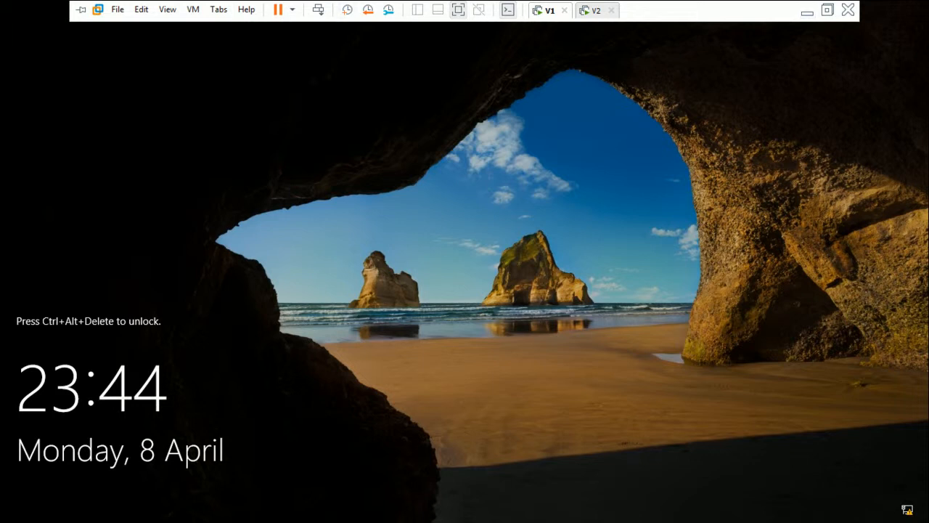
# Sign back in as the domain Administrator with the account password
pyautogui.click(317, 9)
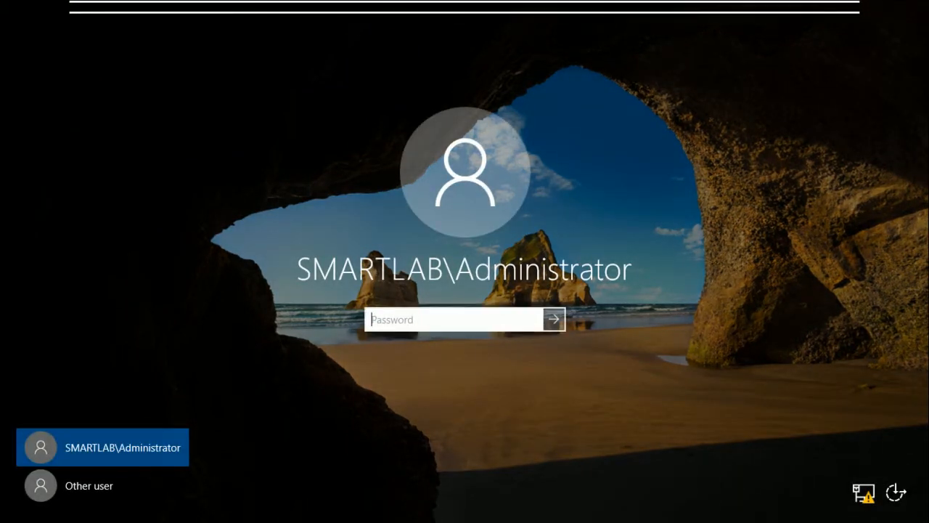
pyautogui.write('********')
pyautogui.press('Return')
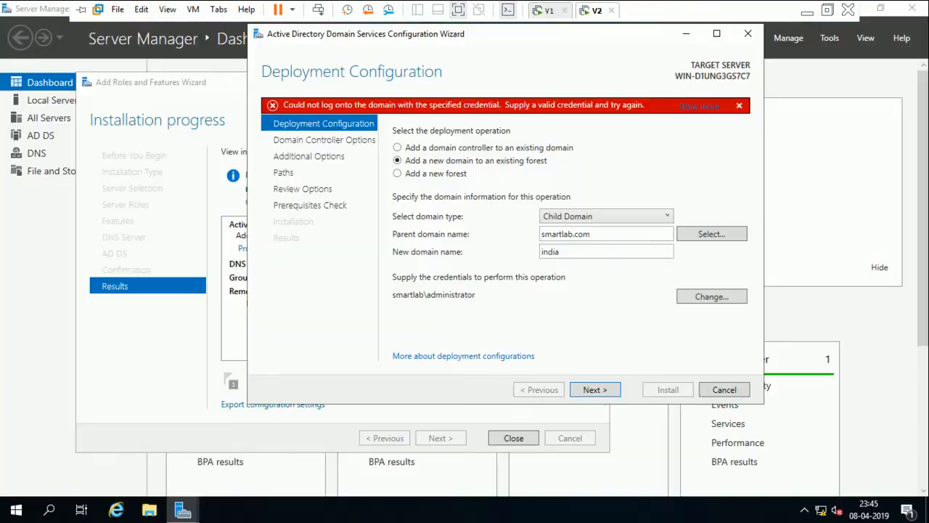
# Cancel the AD DS configuration wizard and close the Add Roles and Features wizard
pyautogui.click(724, 390)
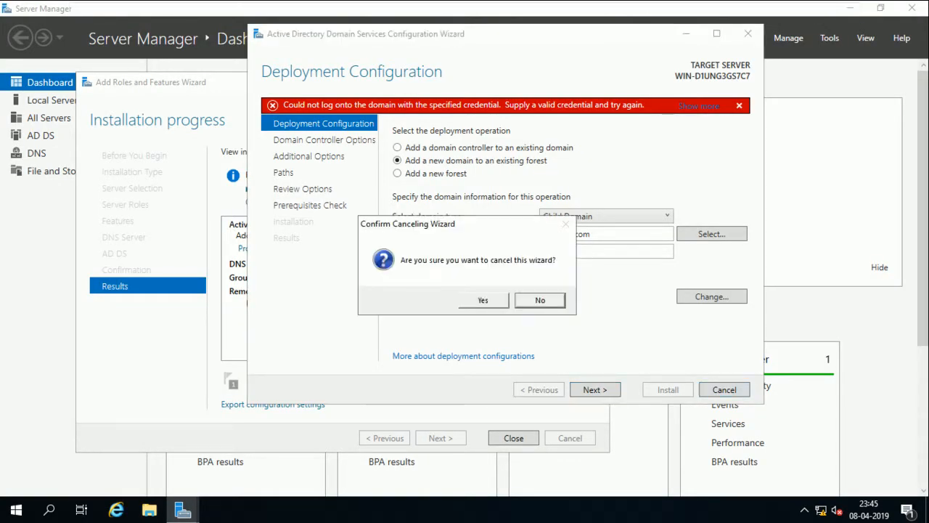
pyautogui.click(482, 300)
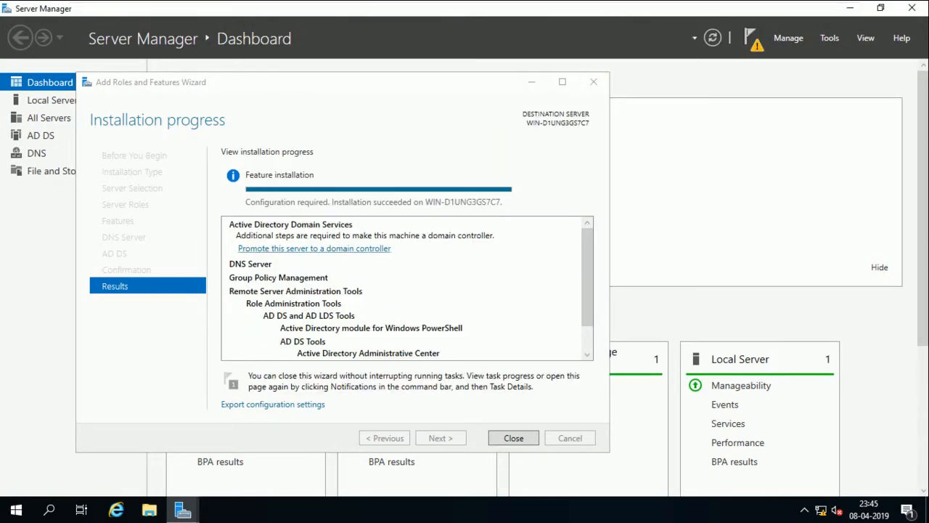
pyautogui.click(514, 438)
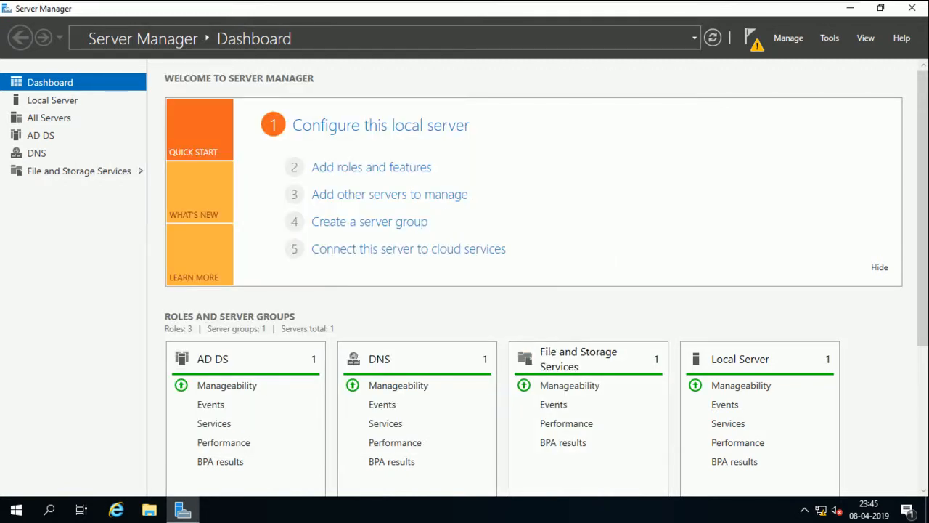
# Review the pending deployment notifications from the Server Manager flag, then dismiss them
pyautogui.click(751, 38)
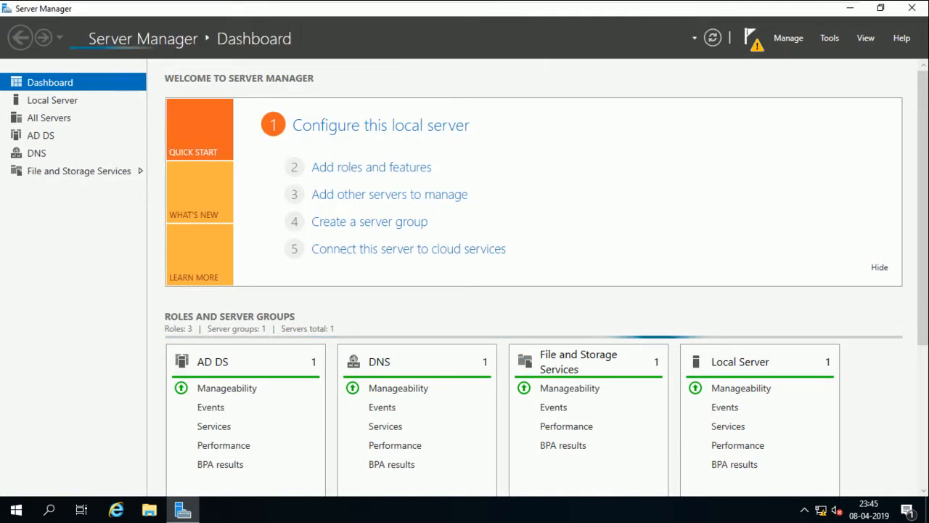
pyautogui.click(645, 38)
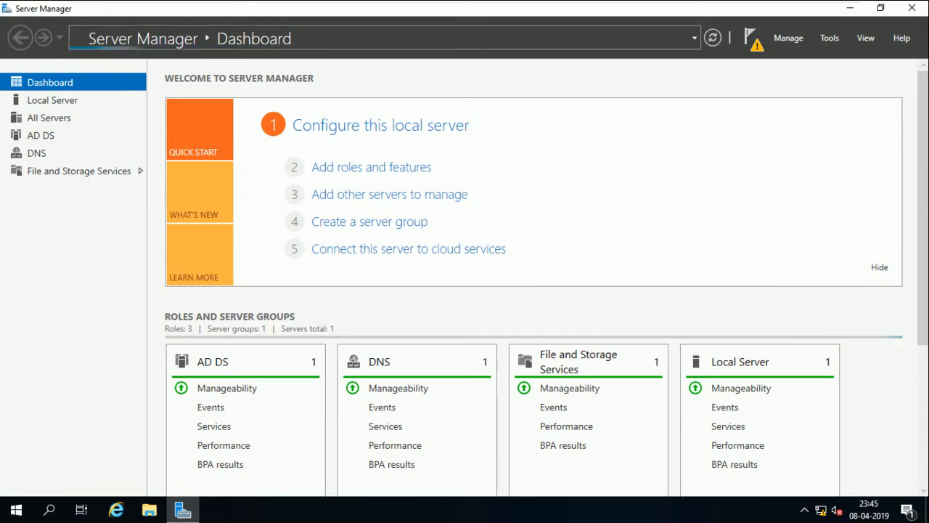
pyautogui.click(752, 39)
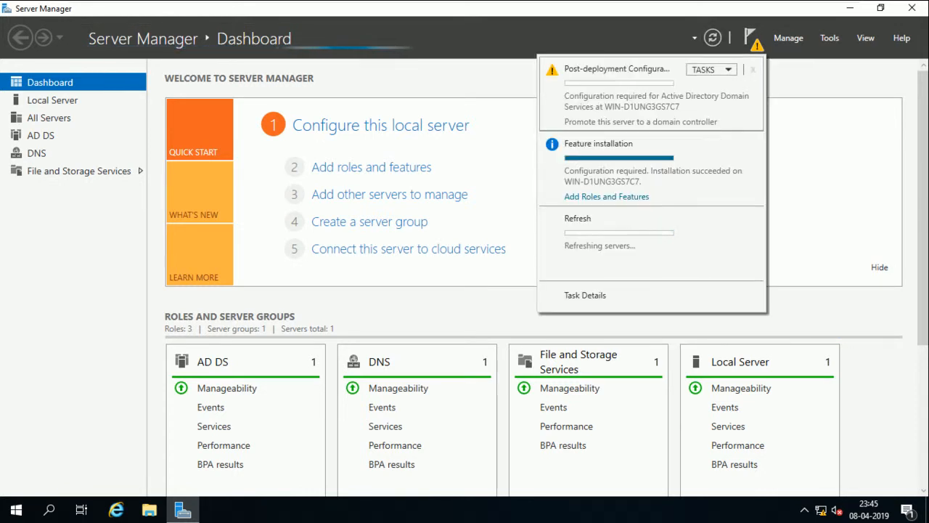
pyautogui.click(646, 39)
pyautogui.moveTo(549, 1)
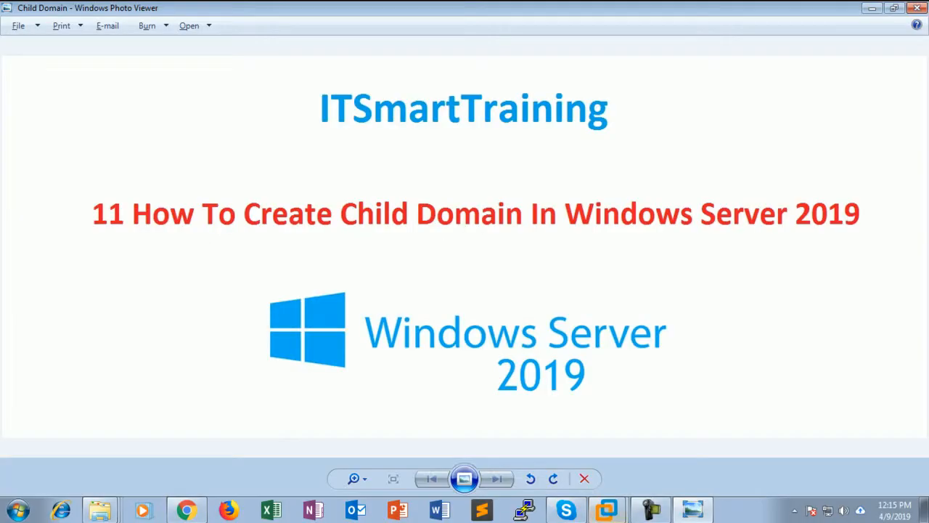
pyautogui.click(566, 510)
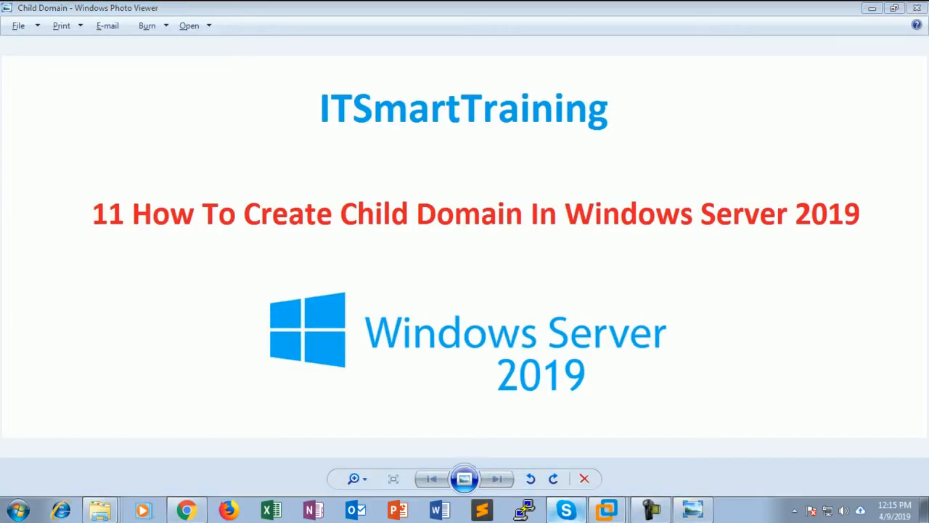
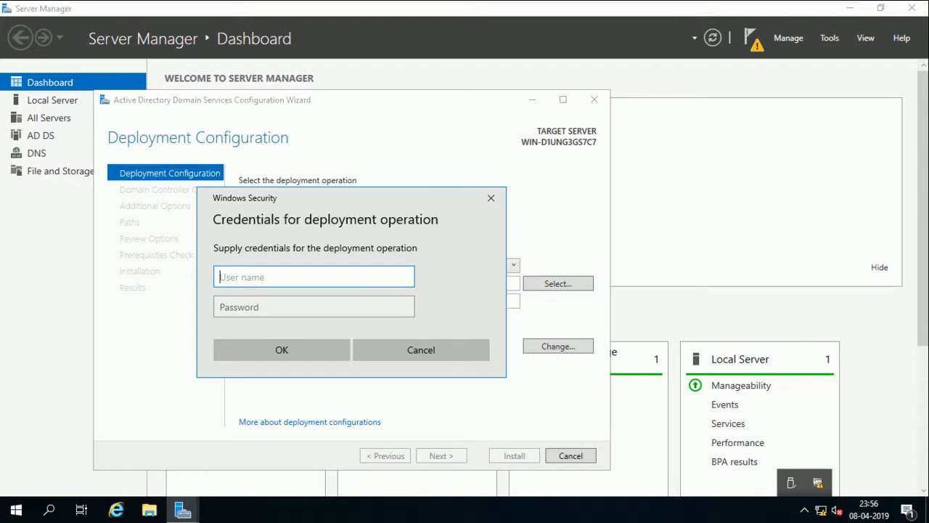
# Supply the smartlab\administrator credentials, with its password, for the deployment
pyautogui.write('smartlab\\administrator')
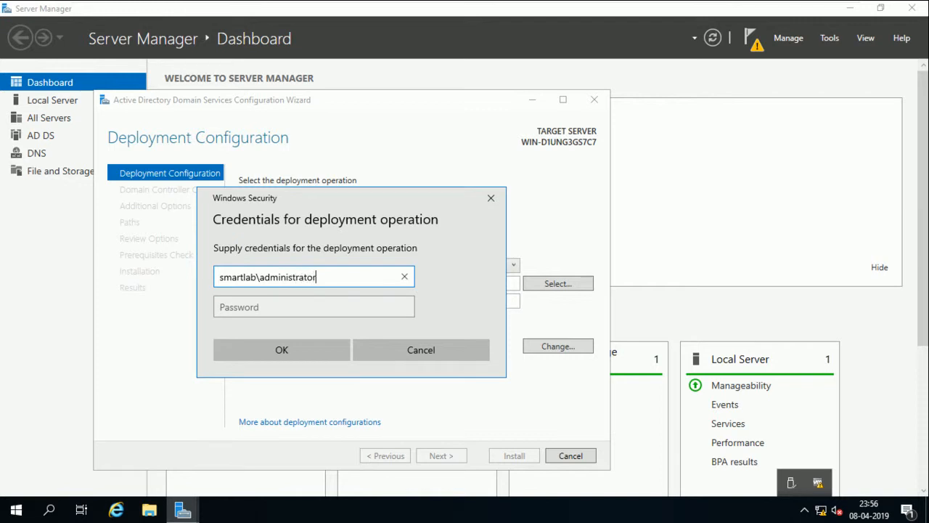
pyautogui.press('Tab')
pyautogui.write('******')
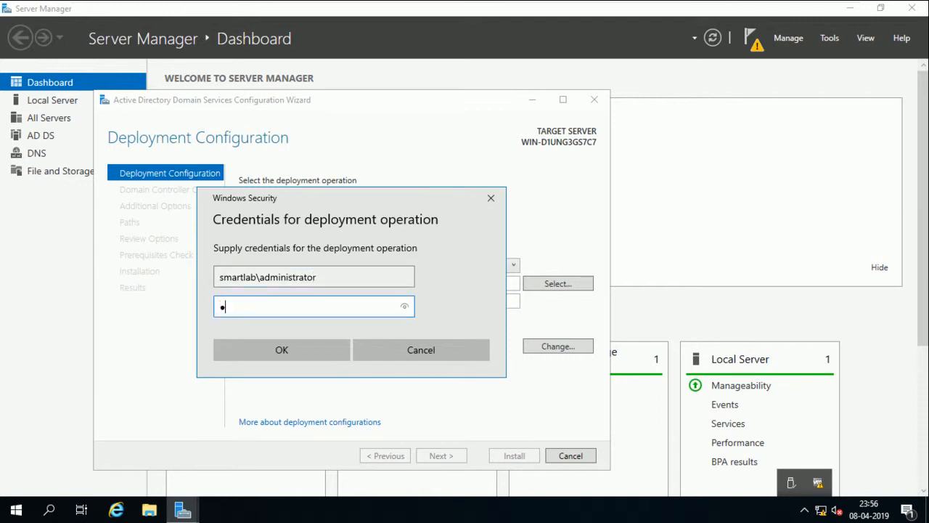
pyautogui.write('**')
pyautogui.press('Return')
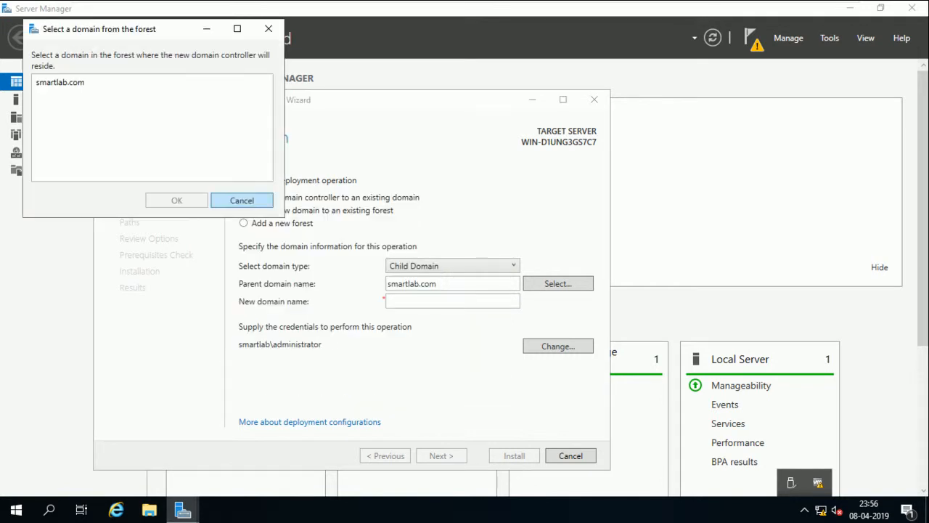
# Choose smartlab.com as the parent domain and name the new child domain india
pyautogui.click(169, 203)
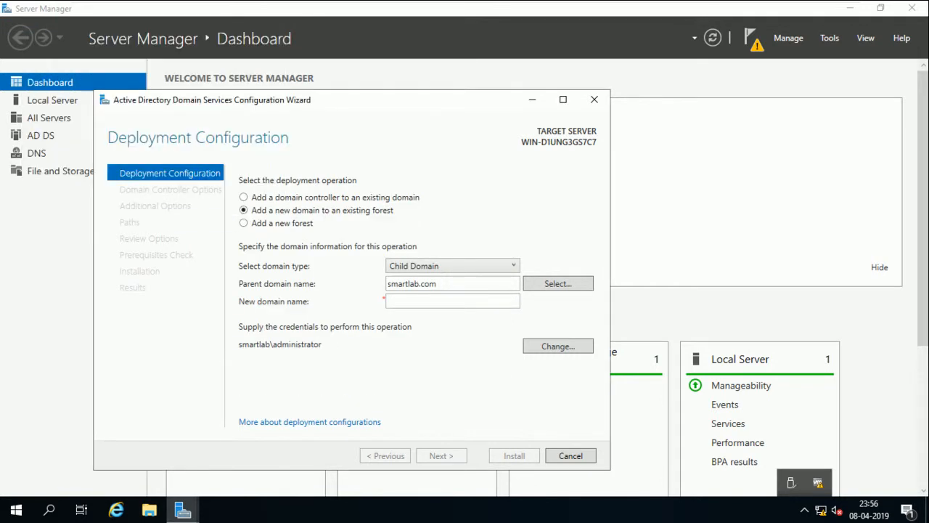
pyautogui.write('india')
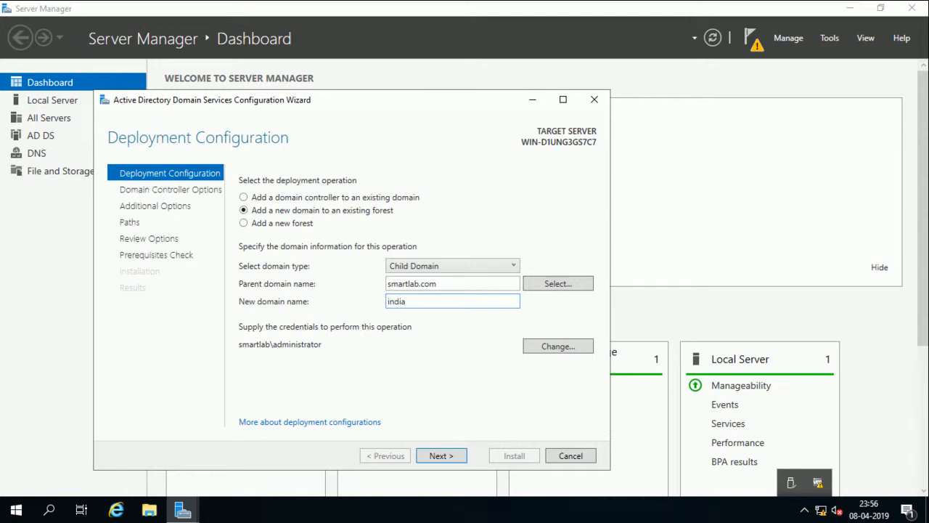
pyautogui.press('Return')
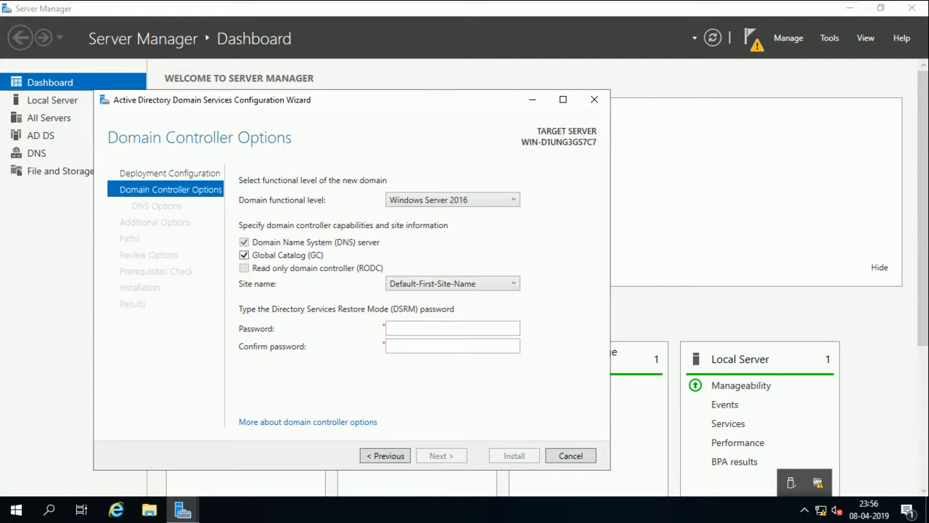
# Enter and confirm the Directory Services Restore Mode password
pyautogui.click(451, 328)
pyautogui.write('********')
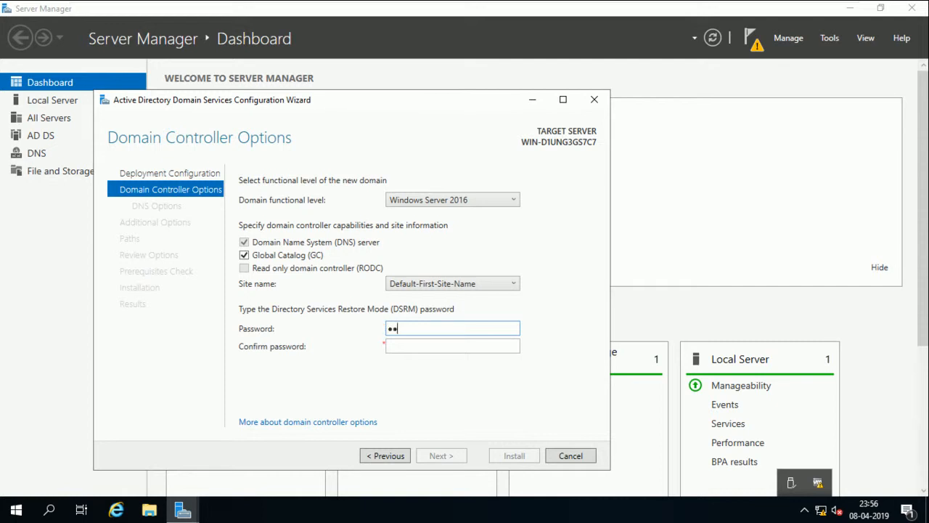
pyautogui.press('Tab')
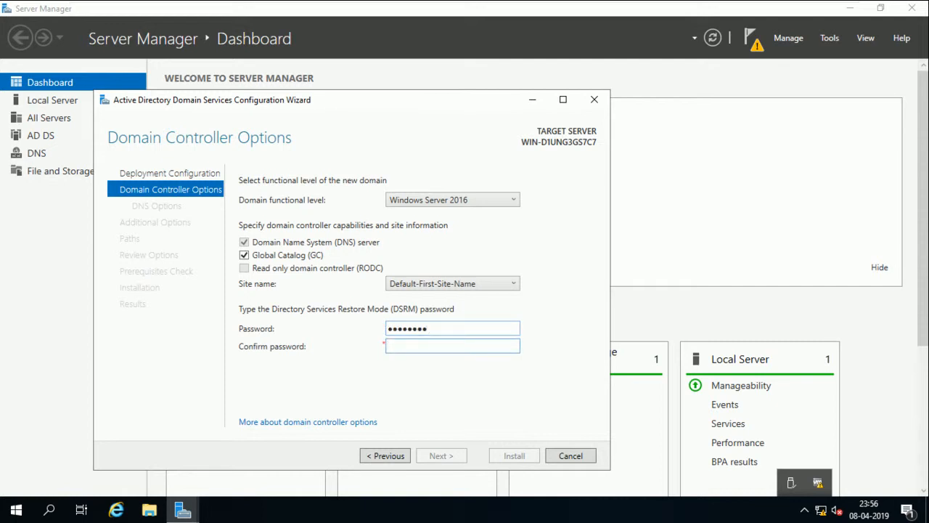
pyautogui.write('********')
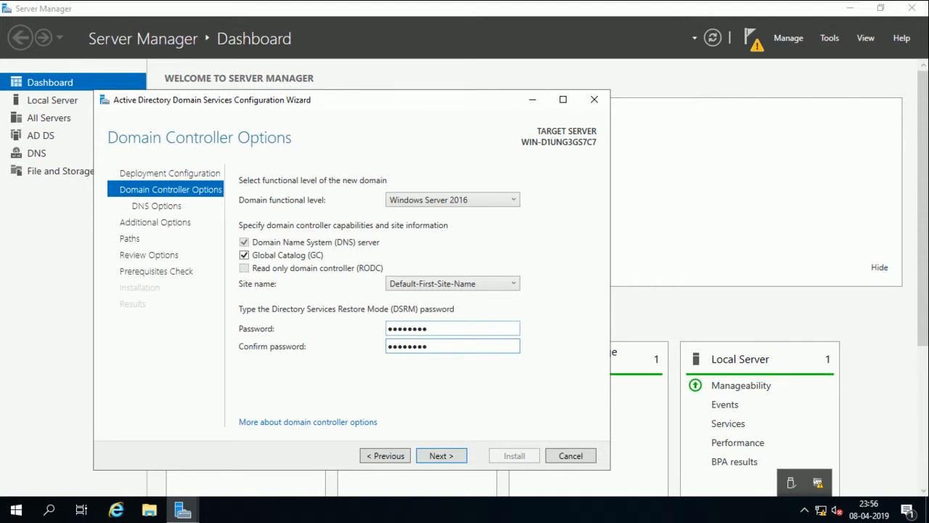
pyautogui.press('Return')
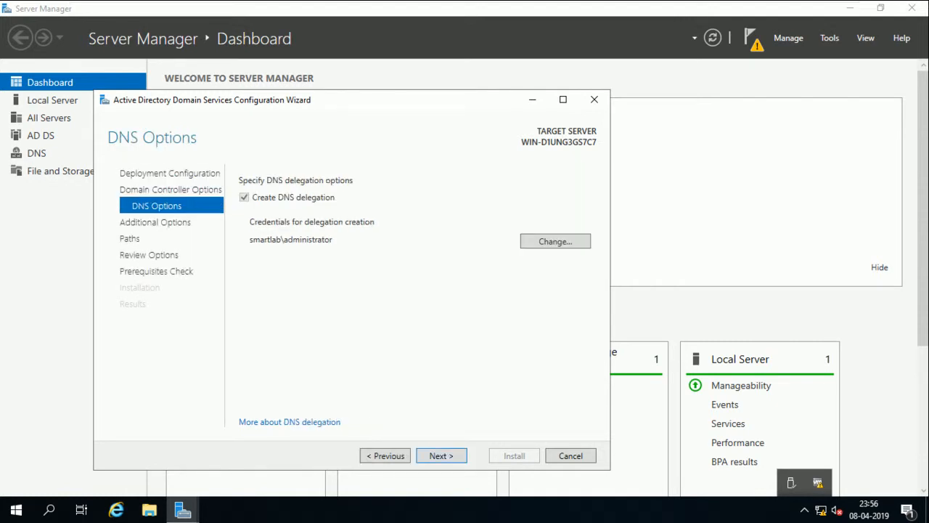
# Keep the DNS delegation, NetBIOS name INDIA and default paths, reaching Review Options
pyautogui.press('Return')
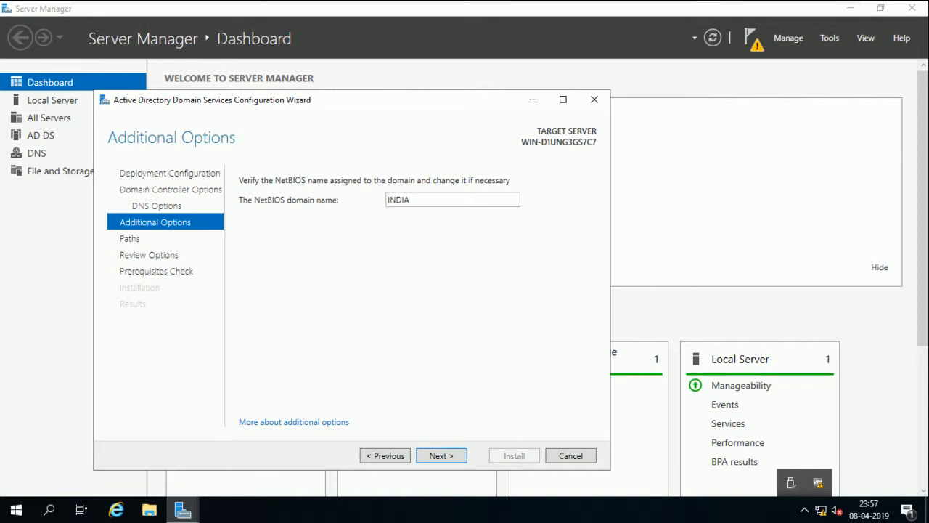
pyautogui.press('Return')
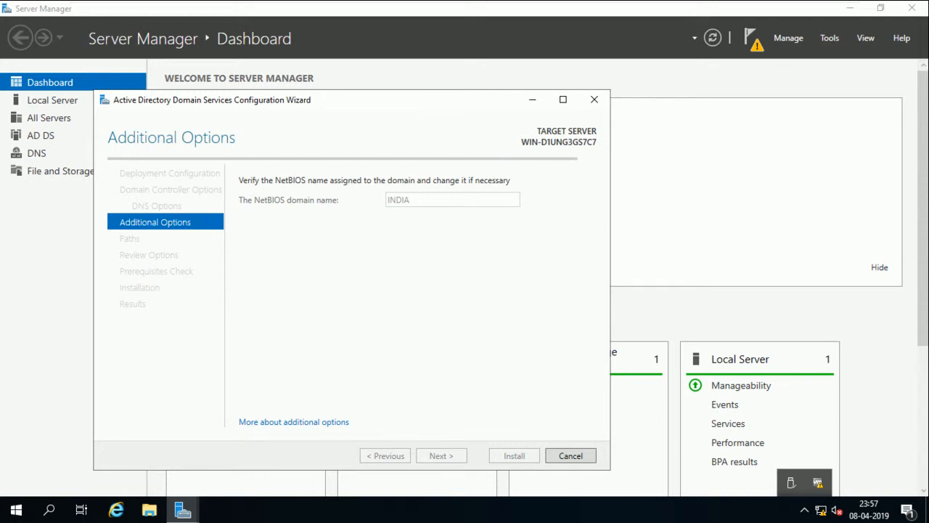
pyautogui.press('Return')
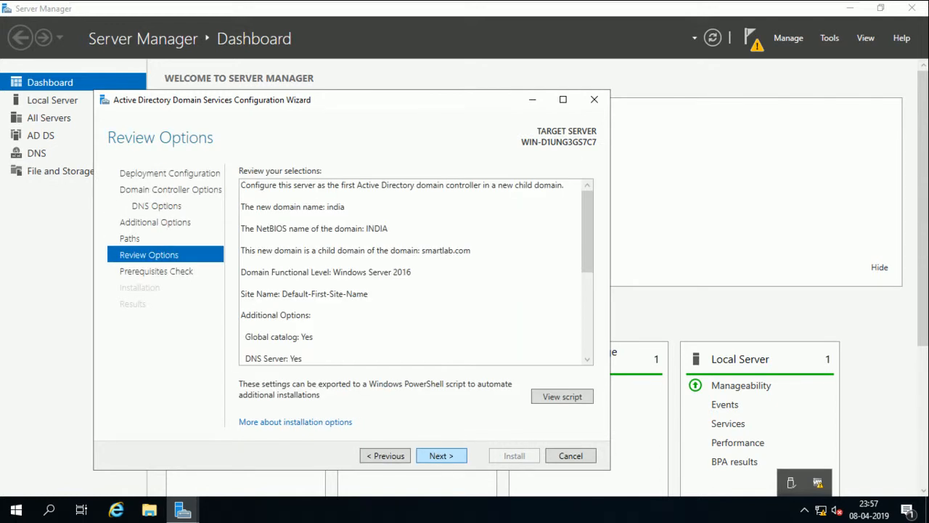
# Run the prerequisites check and install the india.smartlab.com domain controller
pyautogui.press('Return')
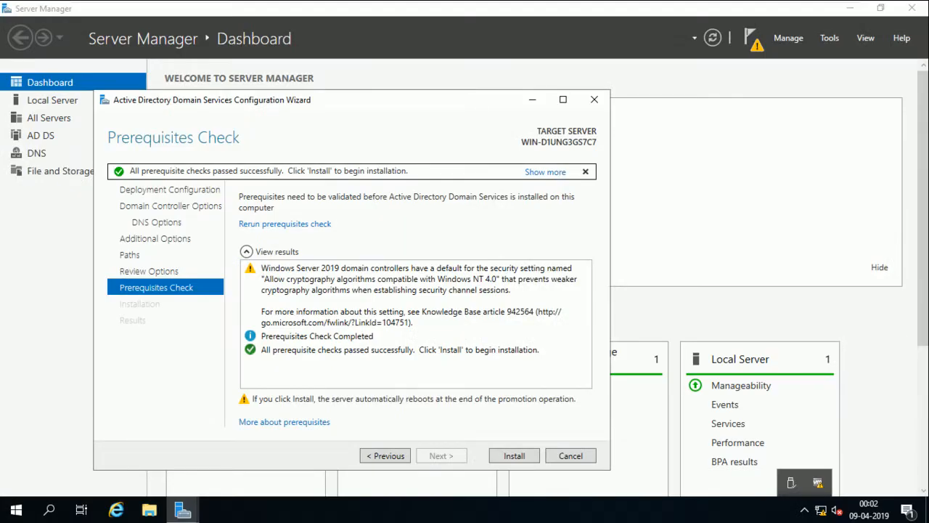
pyautogui.click(514, 456)
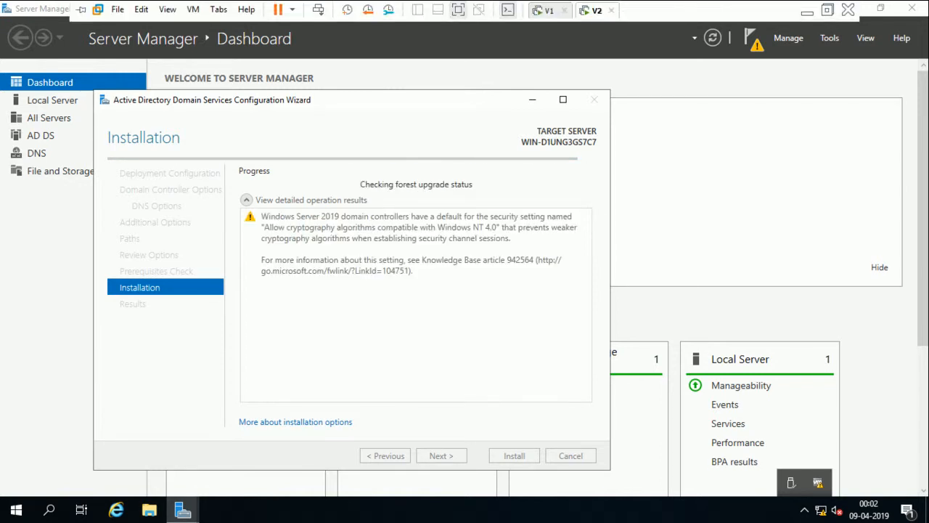
# Let V1 reboot after promotion and take its VMware window out of full screen
pyautogui.click(807, 10)
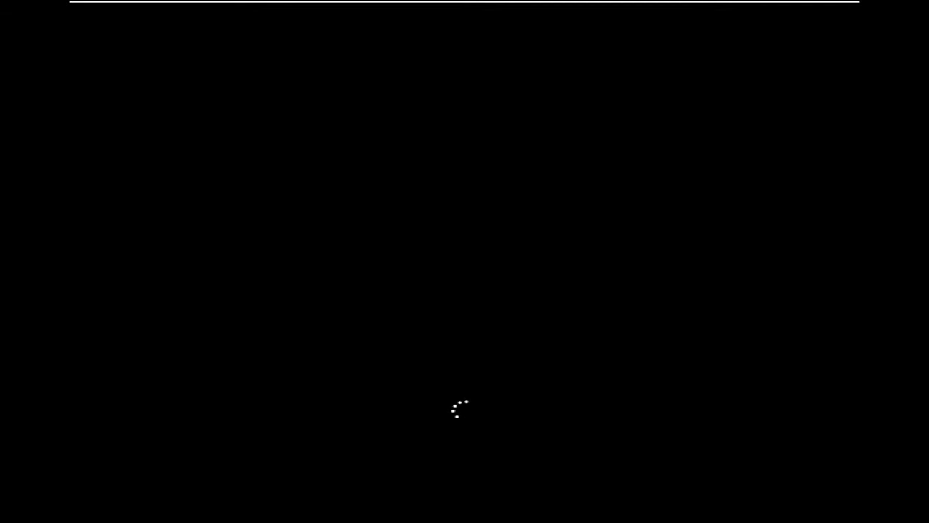
pyautogui.moveTo(464, 2)
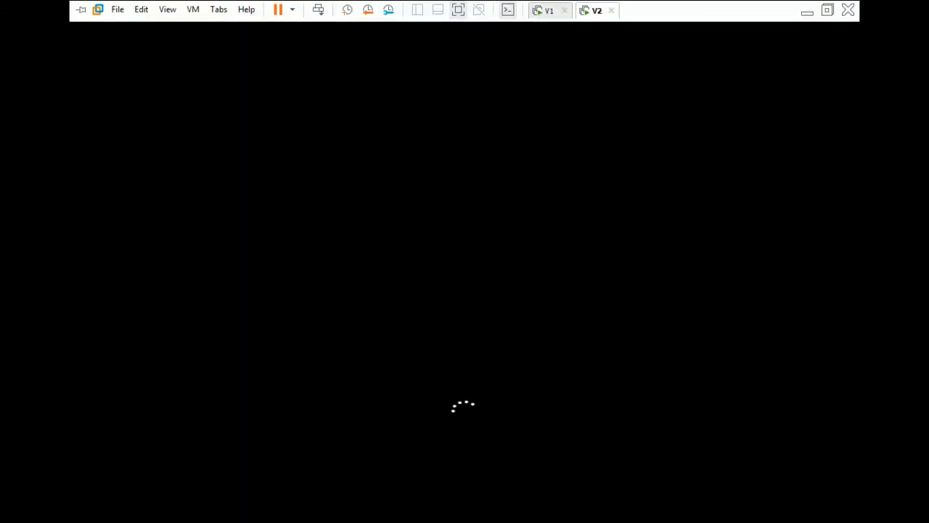
pyautogui.click(549, 11)
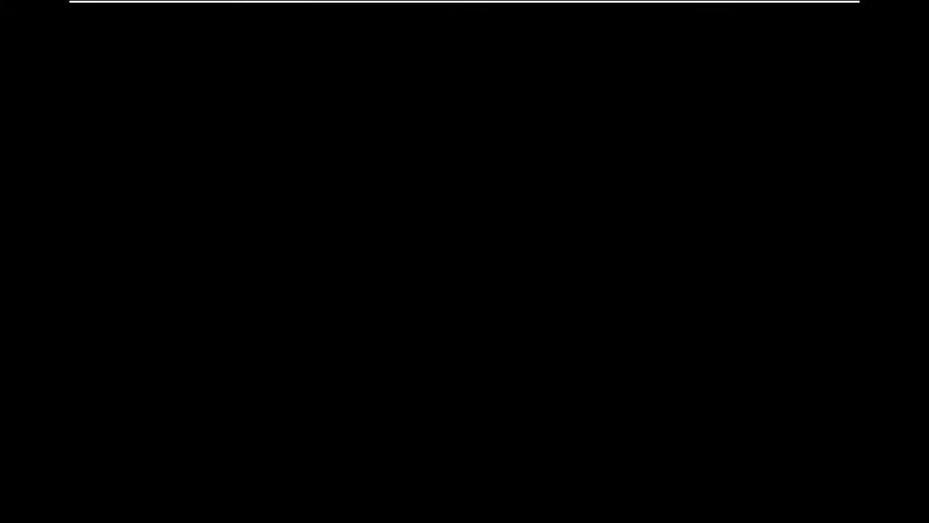
pyautogui.click(826, 11)
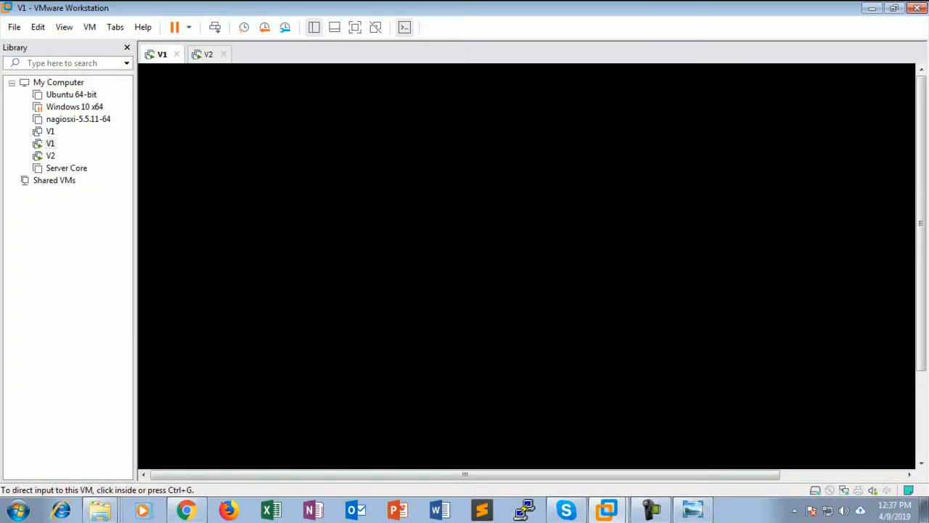
# Return to the restarted V1 console, now at the domain sign-in screen
pyautogui.click(208, 55)
pyautogui.click(162, 54)
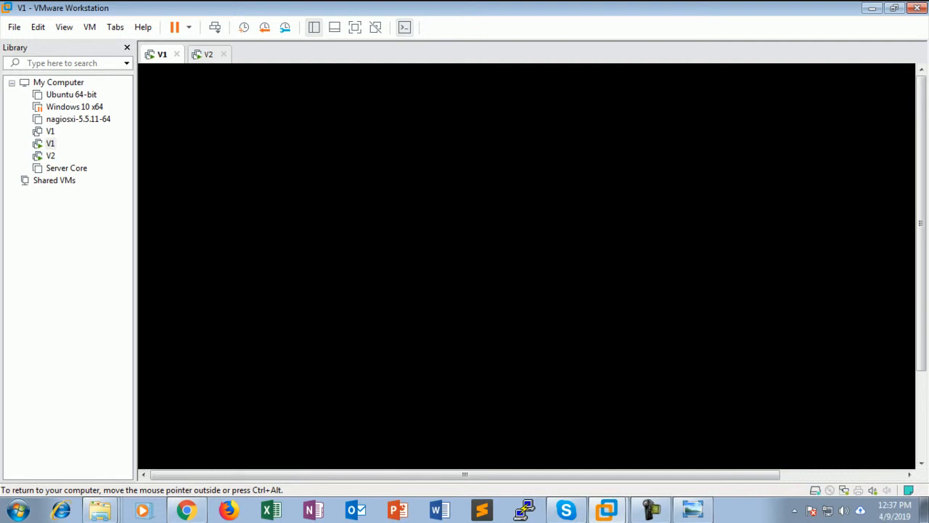
pyautogui.click(209, 55)
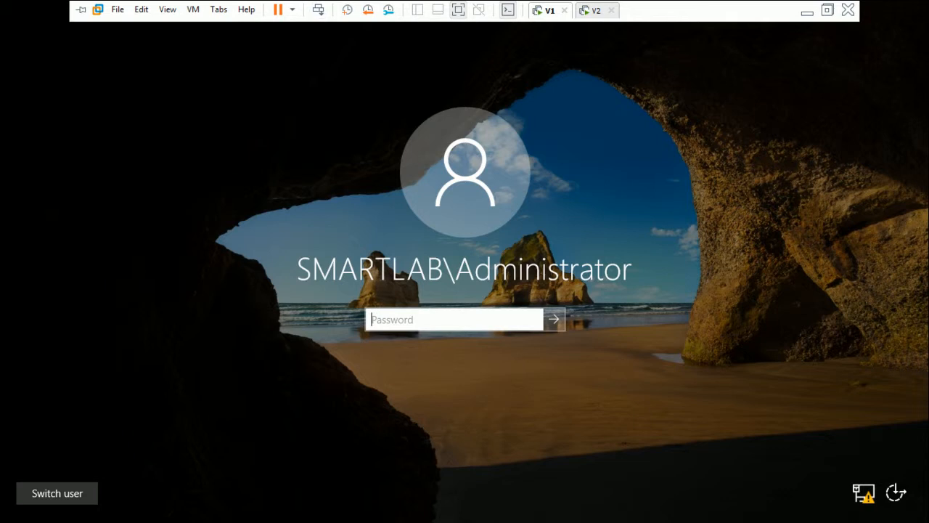
# Sign in to V1 as the SMARTLAB domain administrator
pyautogui.write('***')
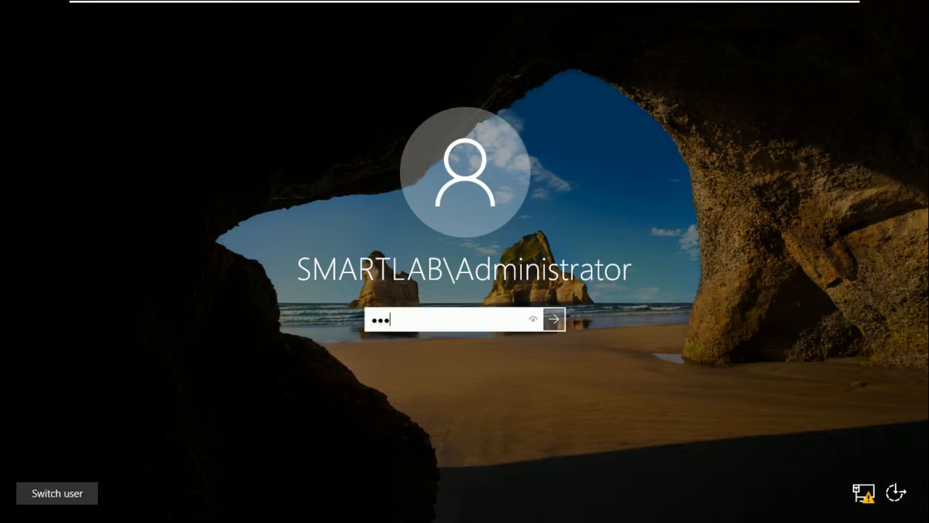
pyautogui.write('****')
pyautogui.press('Return')
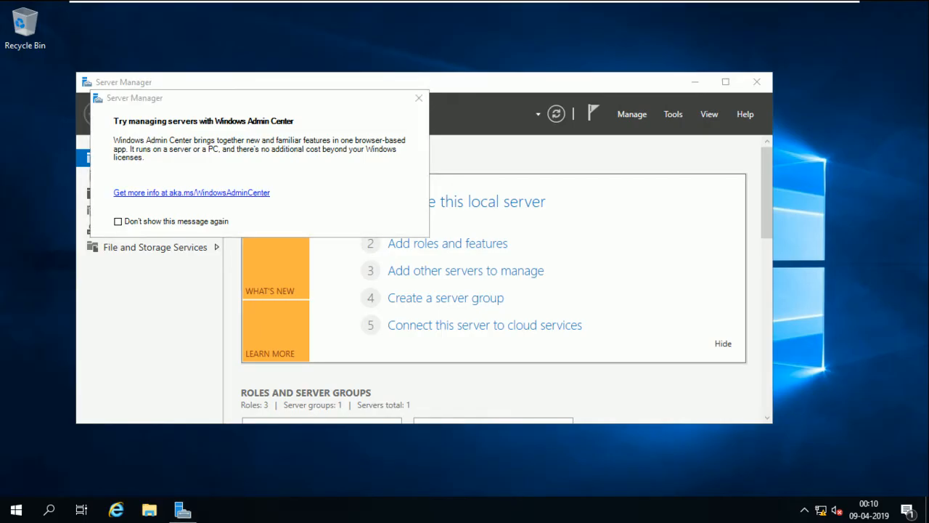
pyautogui.press('super+r')
pyautogui.press('Return')
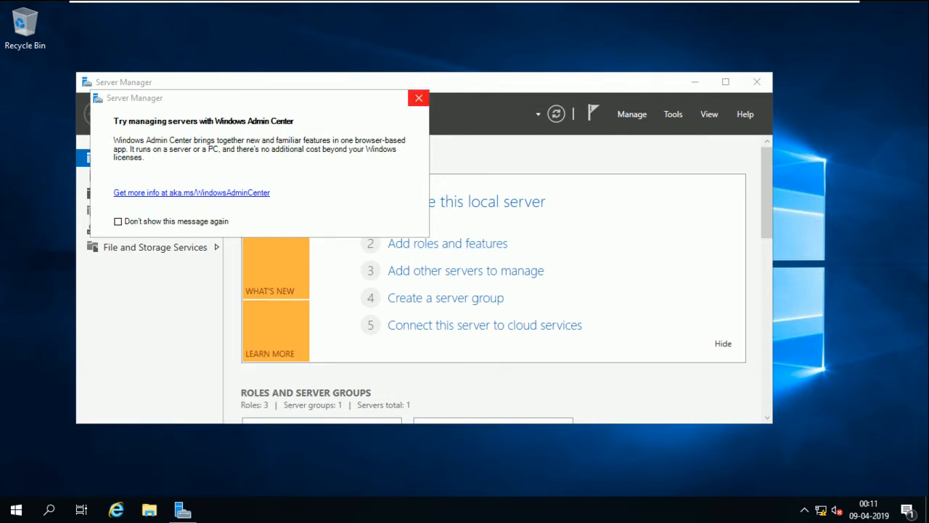
# Dismiss the Windows Admin Center notice and switch to the V2 virtual machine
pyautogui.click(418, 97)
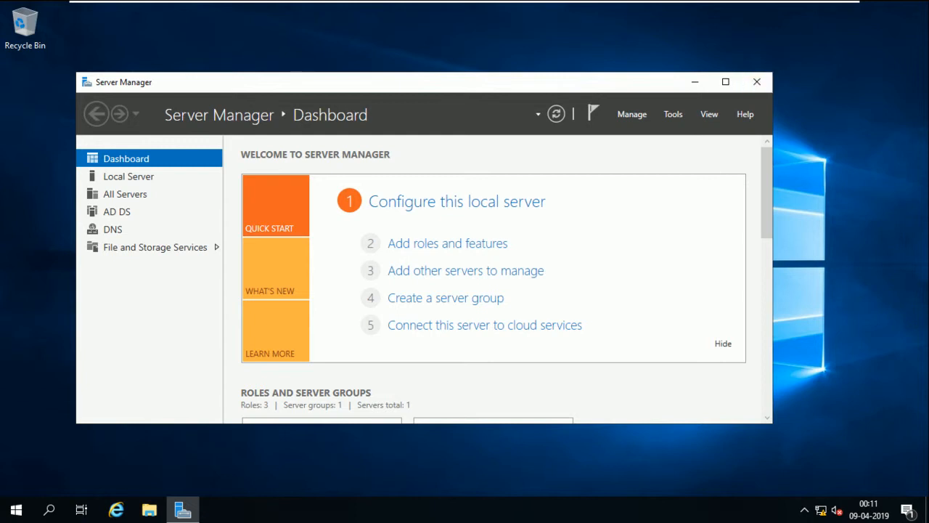
pyautogui.moveTo(464, 2)
pyautogui.click(591, 10)
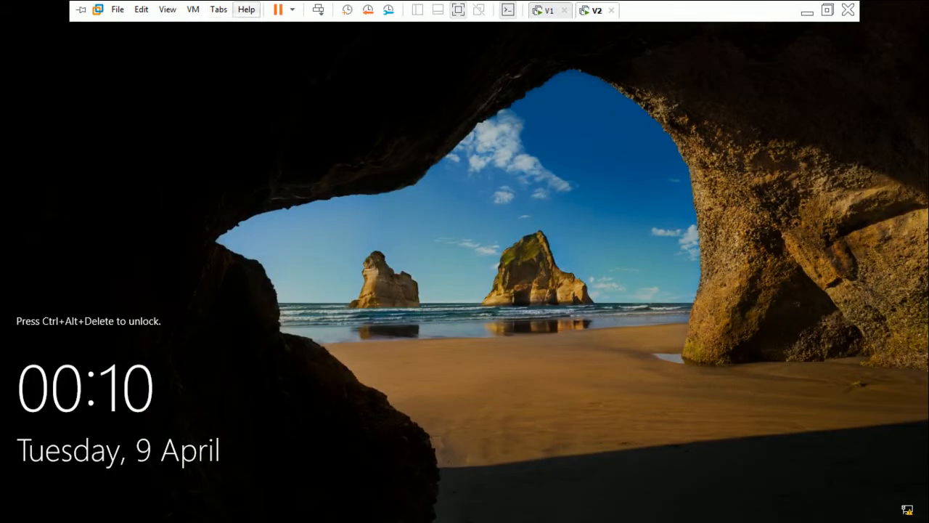
# Sign in on V2 as the INDIA domain administrator with the current password
pyautogui.press('ctrl+alt+Insert')
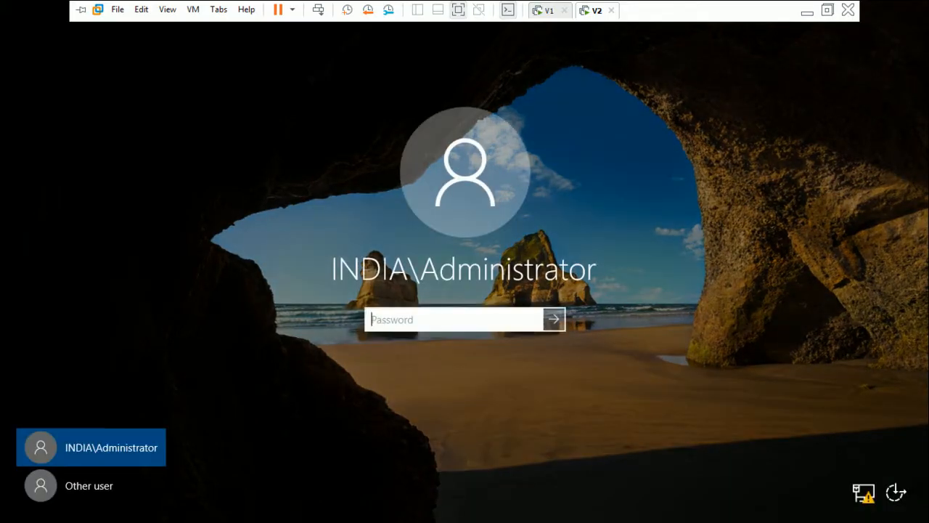
pyautogui.write('Pa$$w0rd')
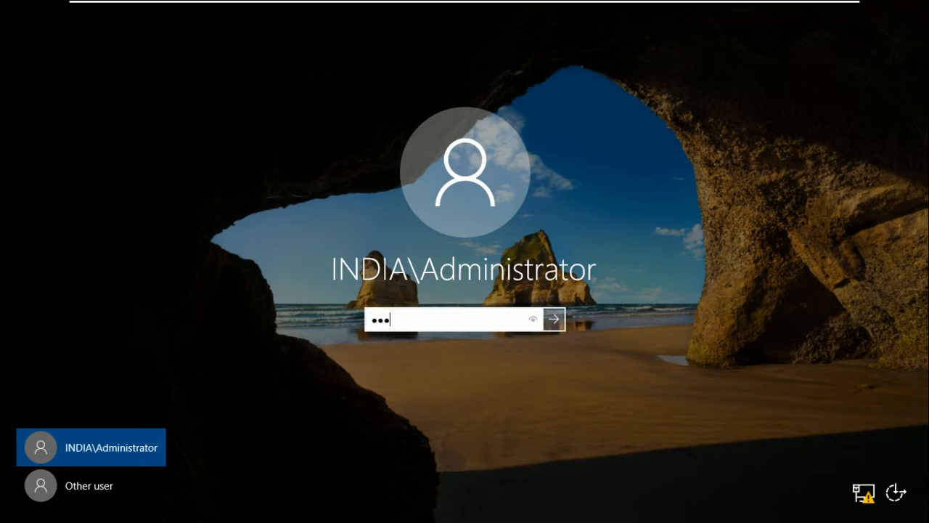
pyautogui.press('Return')
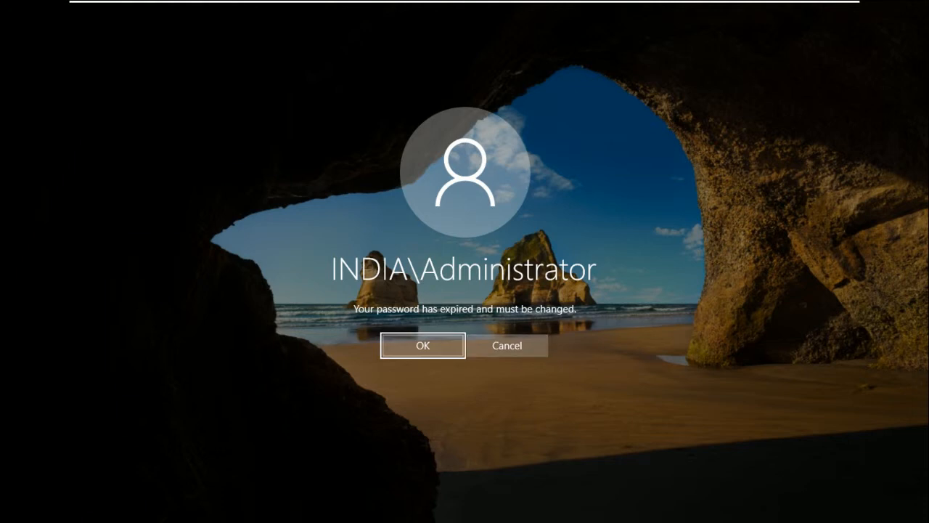
# Replace the expired administrator password with a new, confirmed password
pyautogui.press('Return')
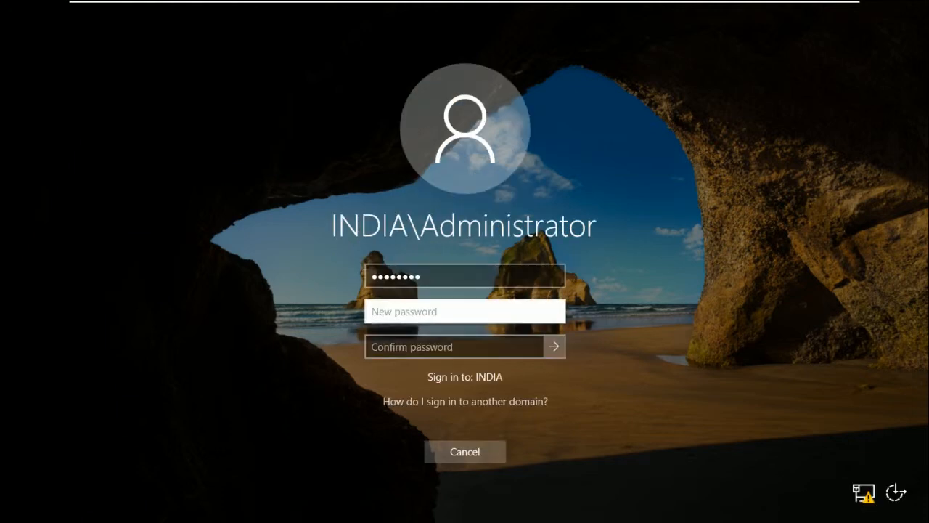
pyautogui.write('Password1')
pyautogui.press('Tab')
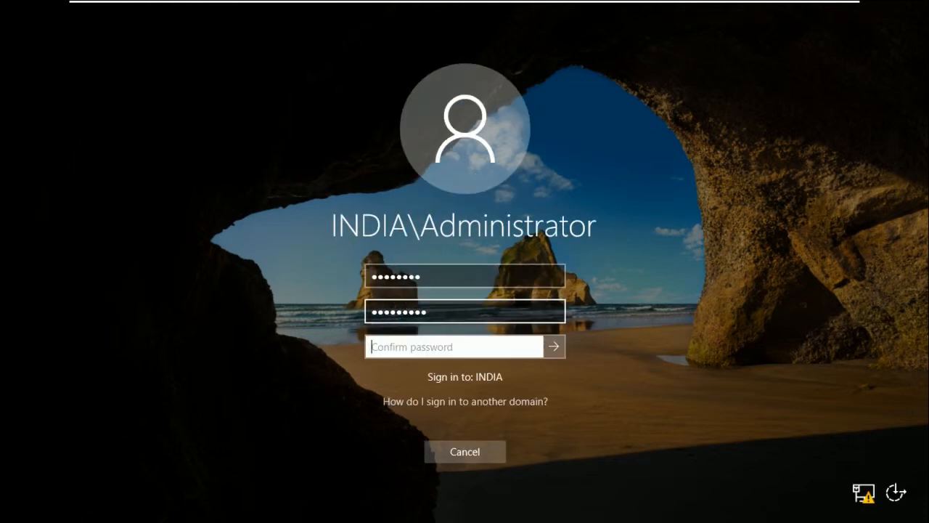
pyautogui.write('Password1')
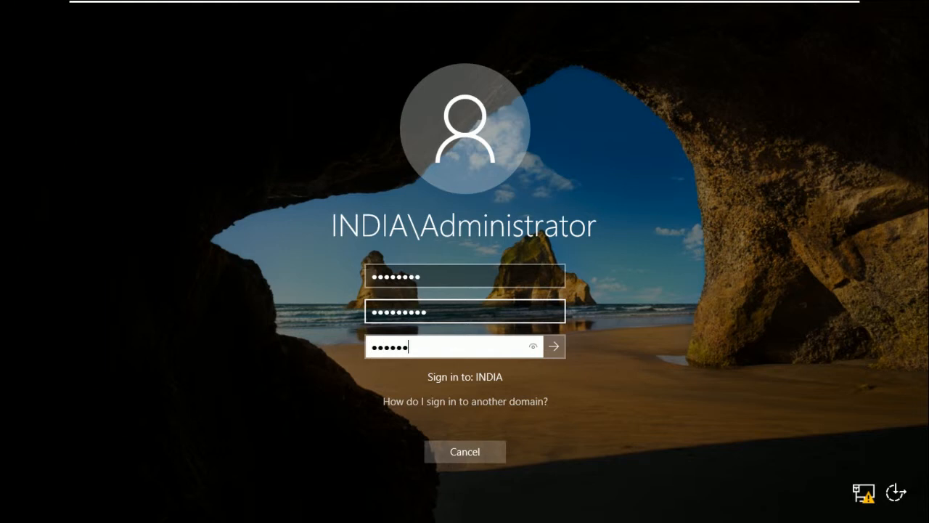
pyautogui.press('Return')
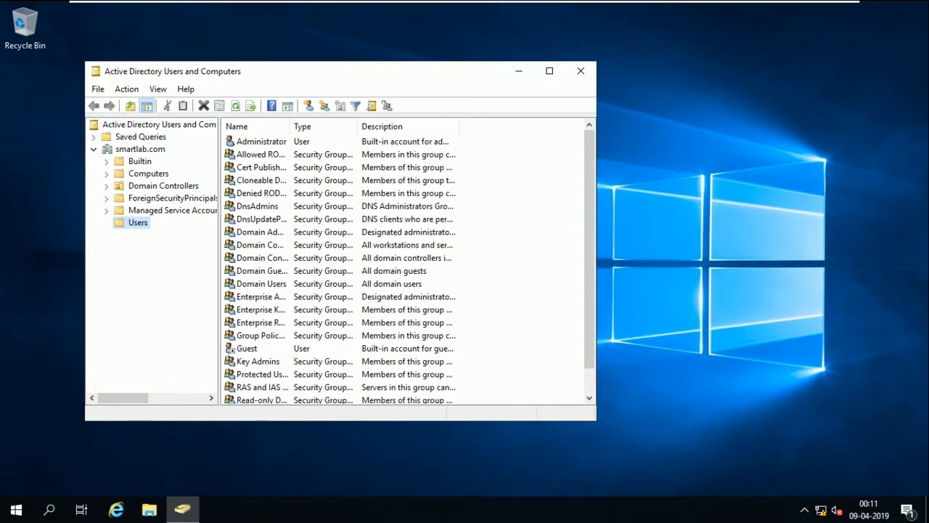
# List smartlab.com's Domain Controllers, widening the Name column to show WIN-8PD9DSLI7FL in full
pyautogui.click(148, 173)
pyautogui.click(163, 185)
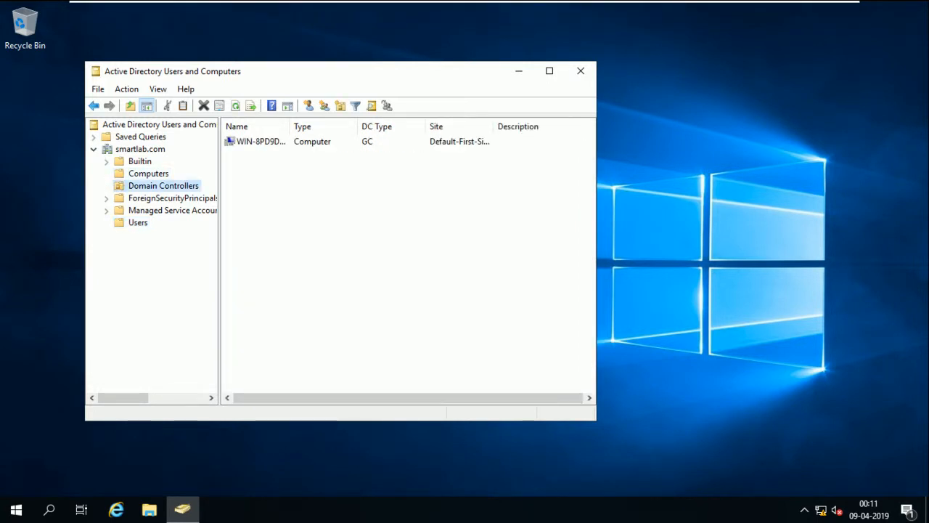
pyautogui.click(261, 142)
pyautogui.moveTo(290, 126); pyautogui.dragTo(361, 126)
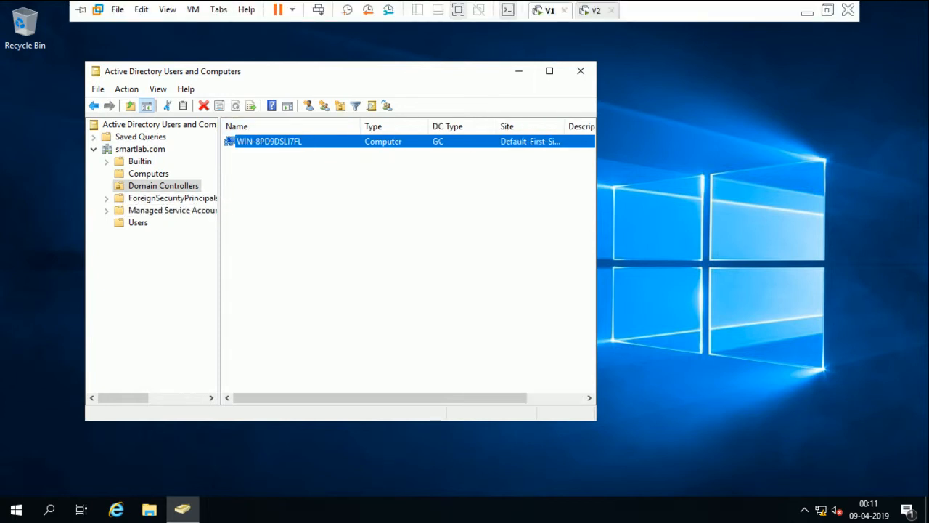
# Acknowledge V2's password change to finish signing in, then bring up the Run prompt
pyautogui.click(597, 10)
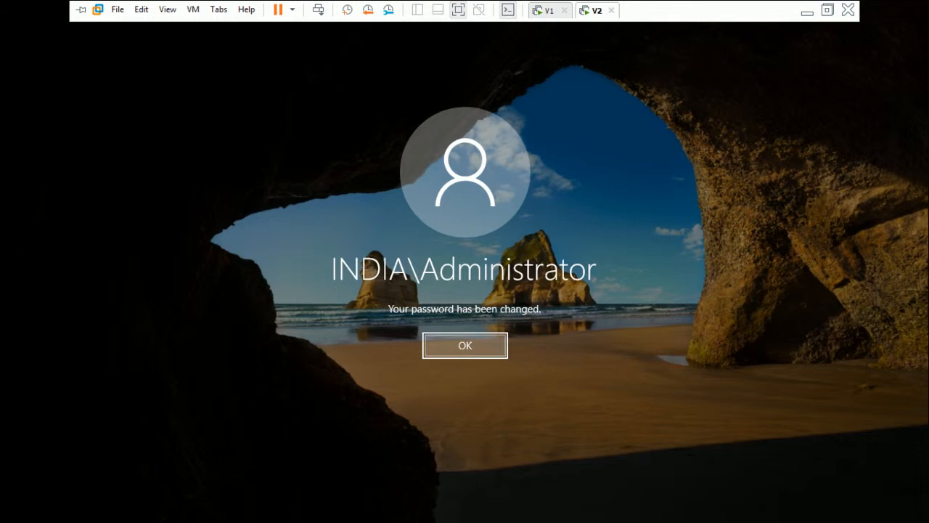
pyautogui.click(464, 344)
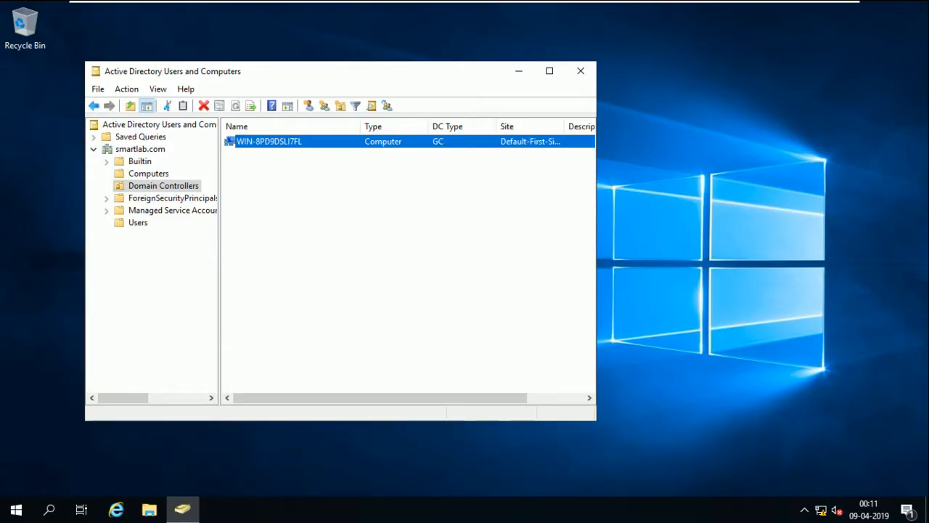
pyautogui.hotkey('ctrl', 'alt')
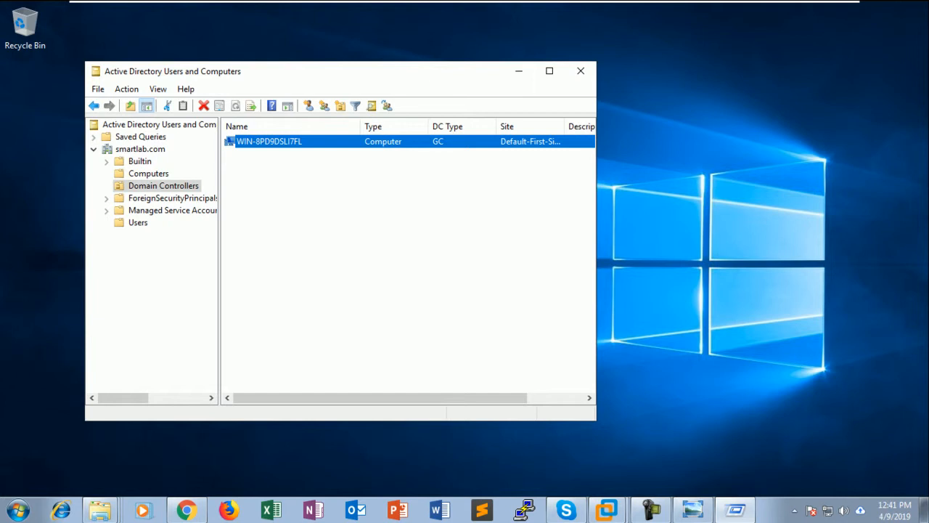
pyautogui.click(674, 428)
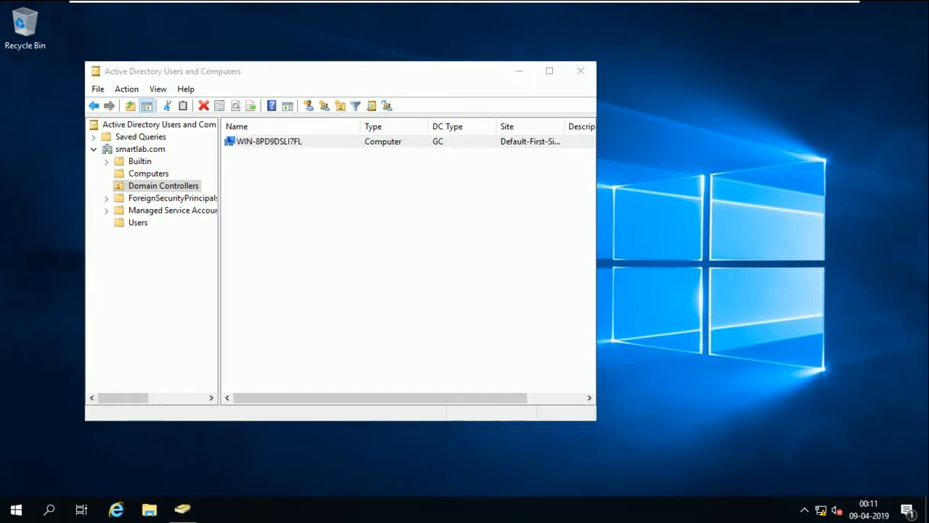
pyautogui.press('super+r')
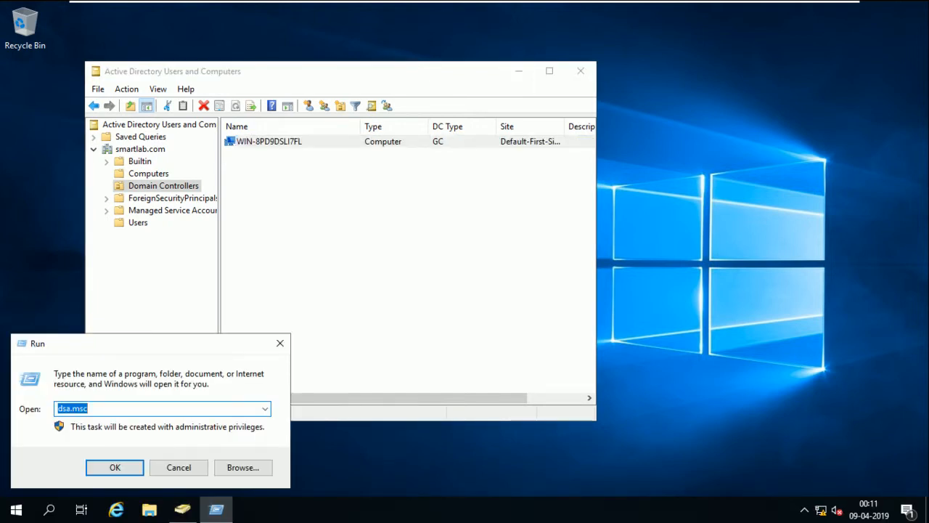
# Launch Active Directory Sites and Services with dssite.msc
pyautogui.write('dssite.msc')
pyautogui.press('Return')
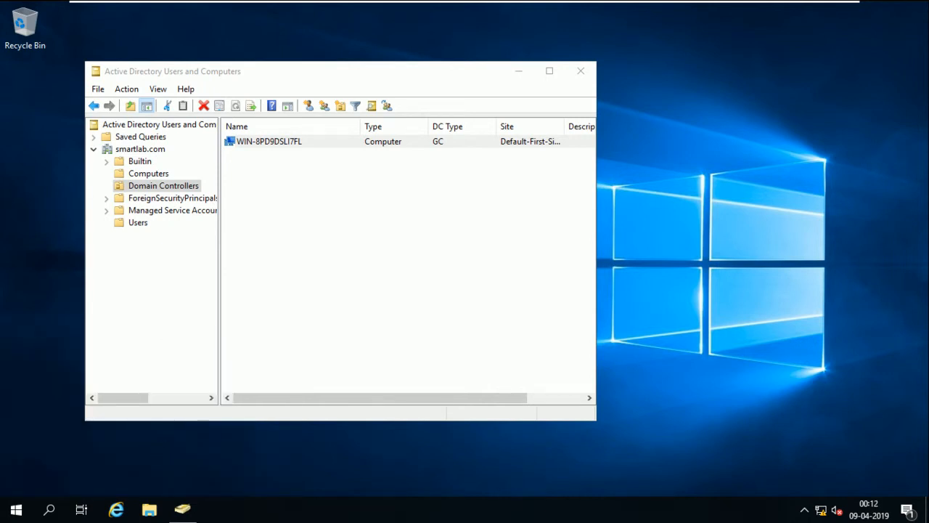
pyautogui.click(597, 10)
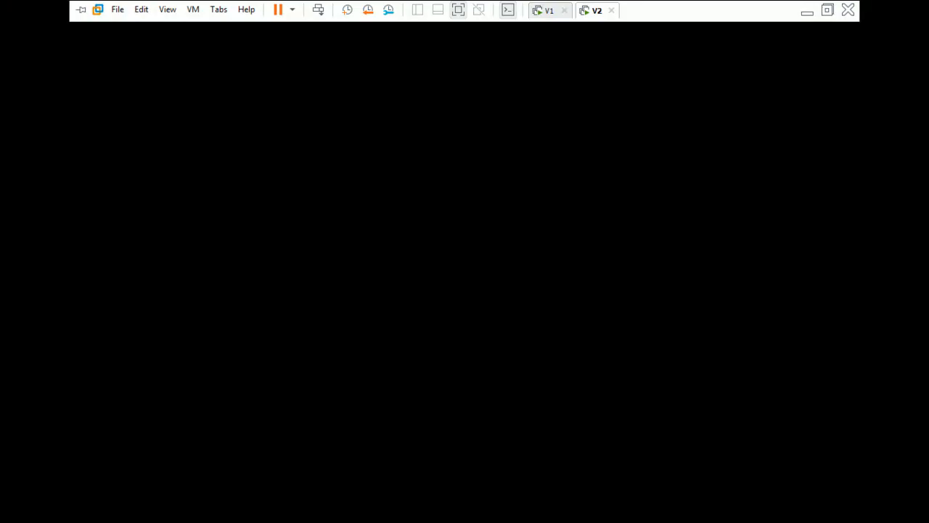
pyautogui.click(550, 10)
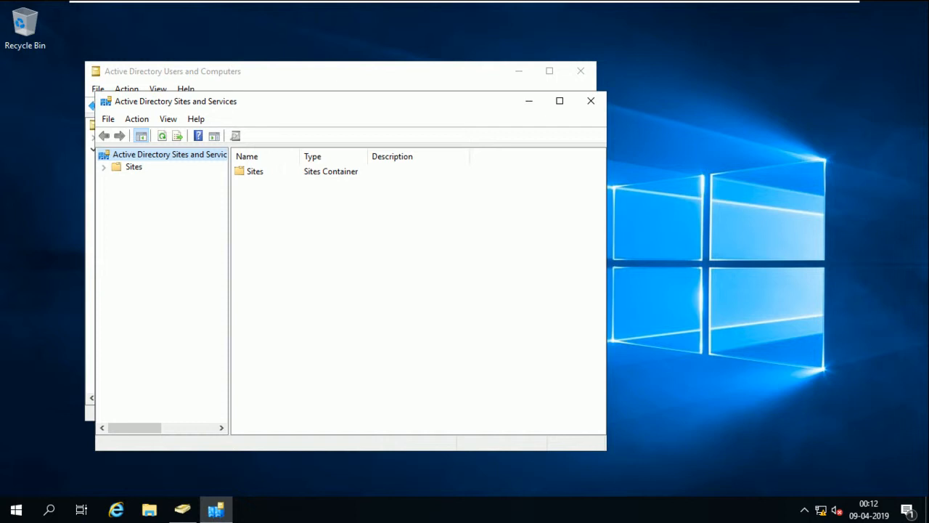
# Expand Default-First-Site-Name > Servers to show NTDS Settings for WIN-8PD9DSLI7FL and WIN-D1UNG3GS7C7
pyautogui.click(104, 167)
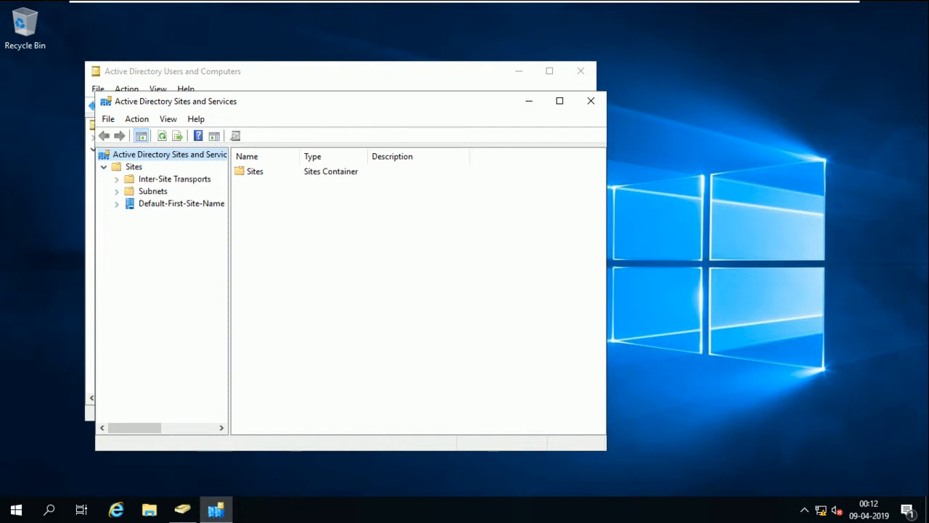
pyautogui.click(116, 203)
pyautogui.click(129, 215)
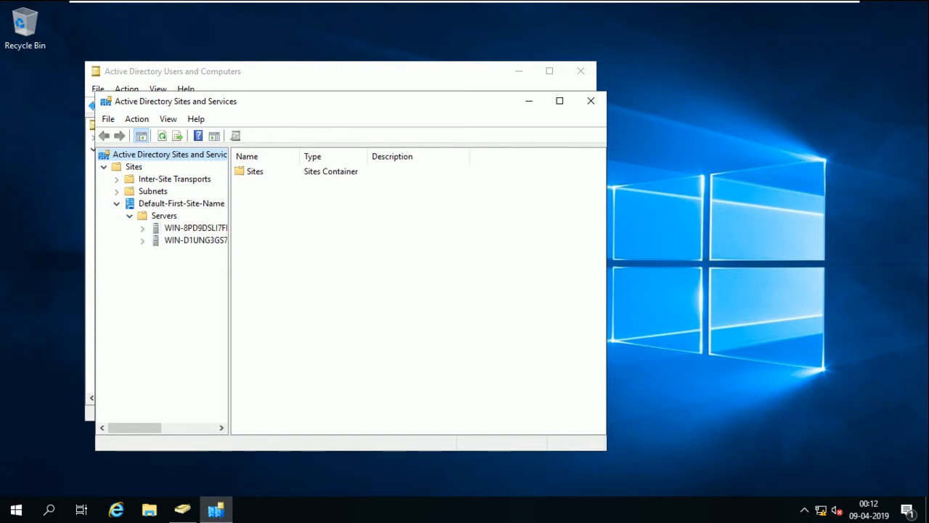
pyautogui.moveTo(230, 290); pyautogui.dragTo(349, 291)
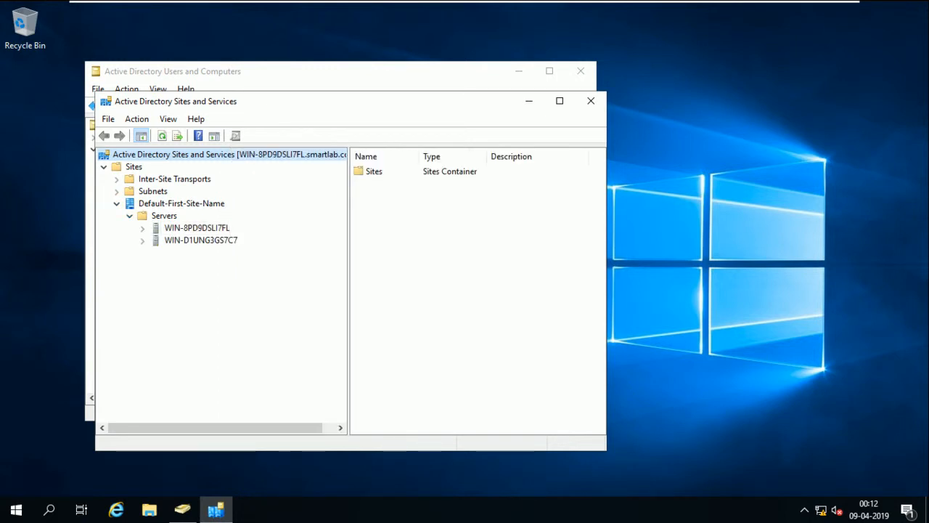
pyautogui.click(143, 228)
pyautogui.click(142, 252)
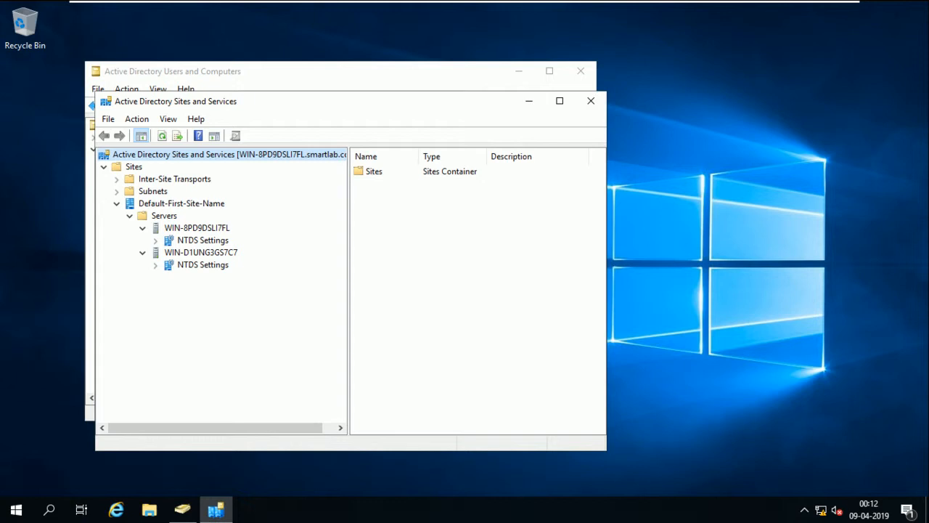
# Launch Active Directory Domains and Trusts with domain.msc
pyautogui.press('super+r')
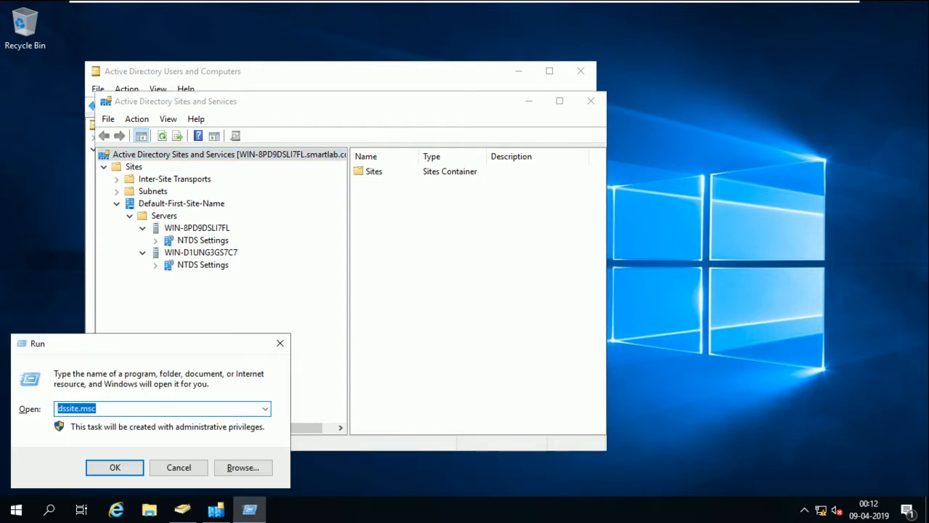
pyautogui.write('domain.msc')
pyautogui.press('Return')
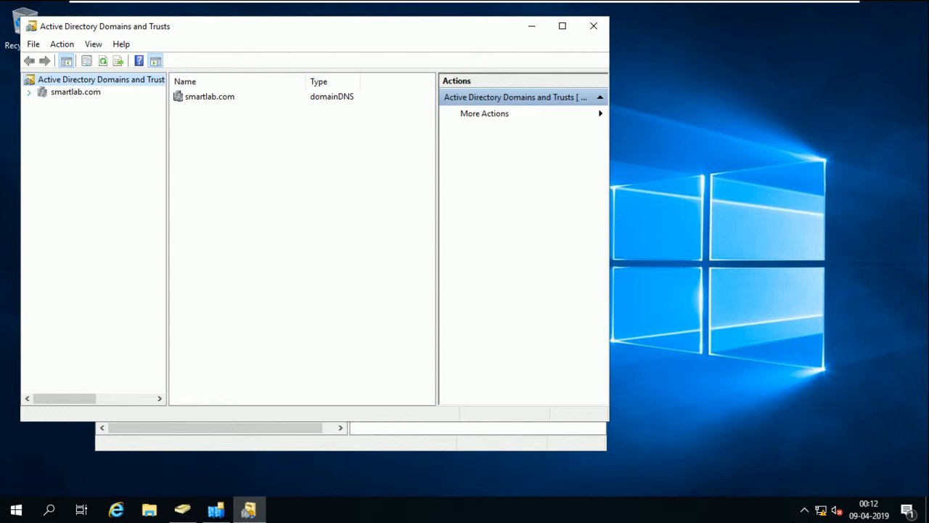
# Expand smartlab.com to select child domain india.smartlab.com, then move to the second VM
pyautogui.click(29, 93)
pyautogui.click(98, 105)
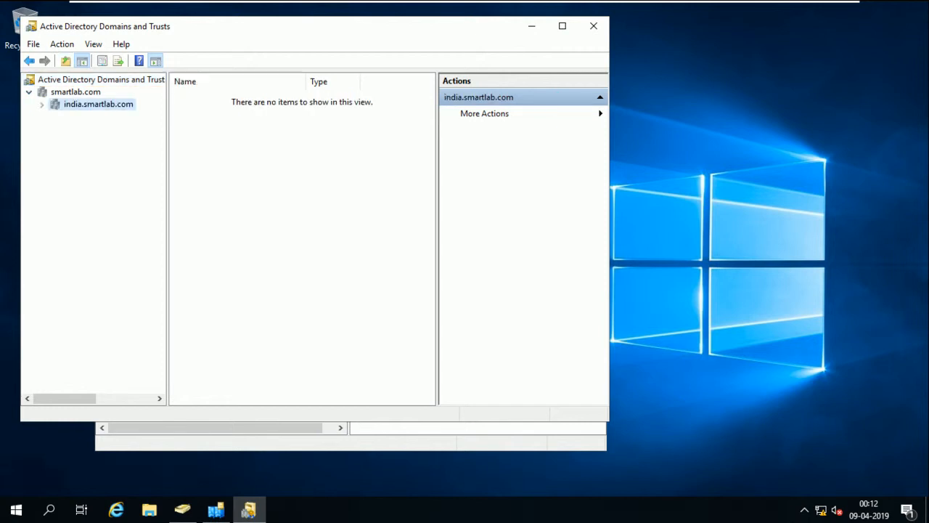
pyautogui.click(591, 10)
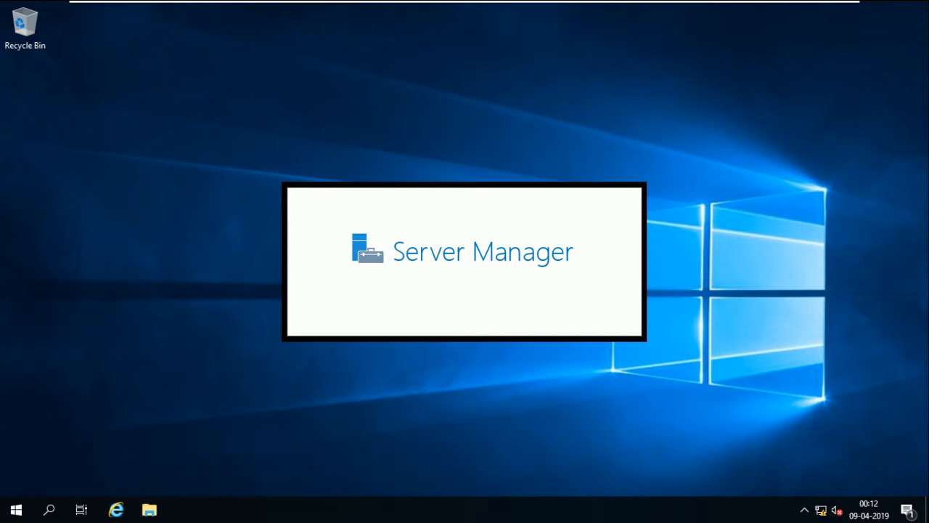
# Launch Active Directory Users and Computers by running dsa.msc from the Run box
pyautogui.rightClick(928, 2)
pyautogui.press('super+r')
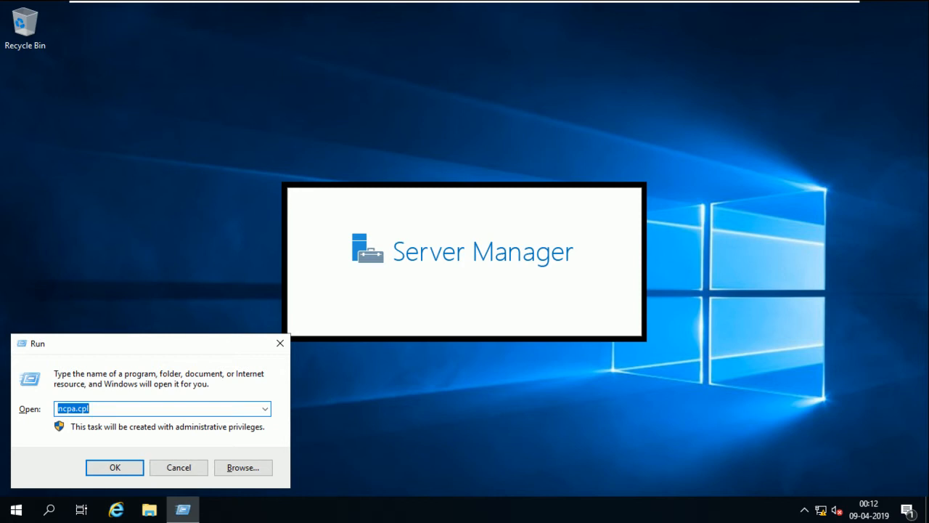
pyautogui.write('dsa')
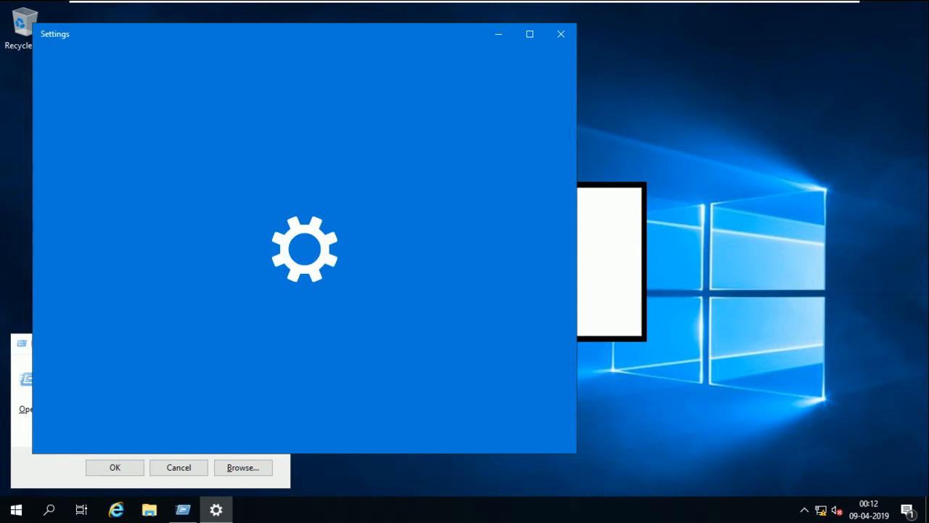
pyautogui.hotkey('alt', 'Tab')
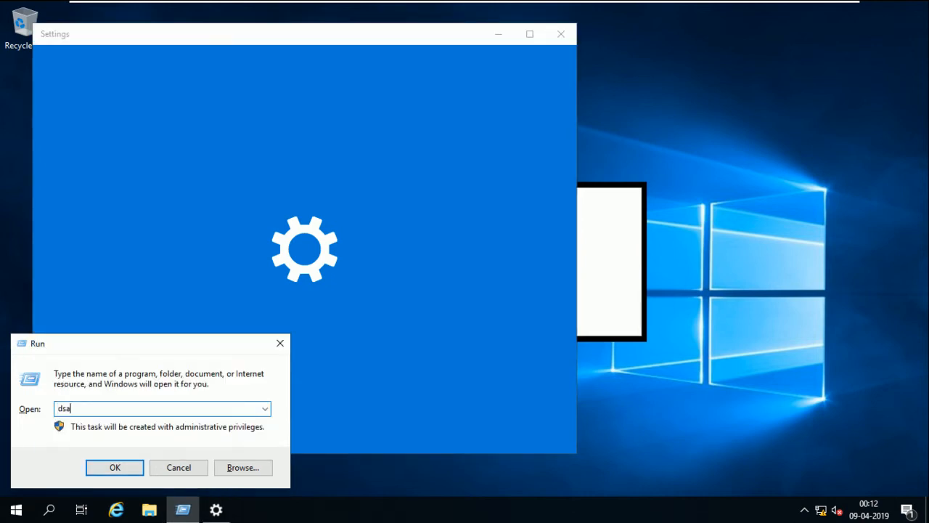
pyautogui.write('.msc')
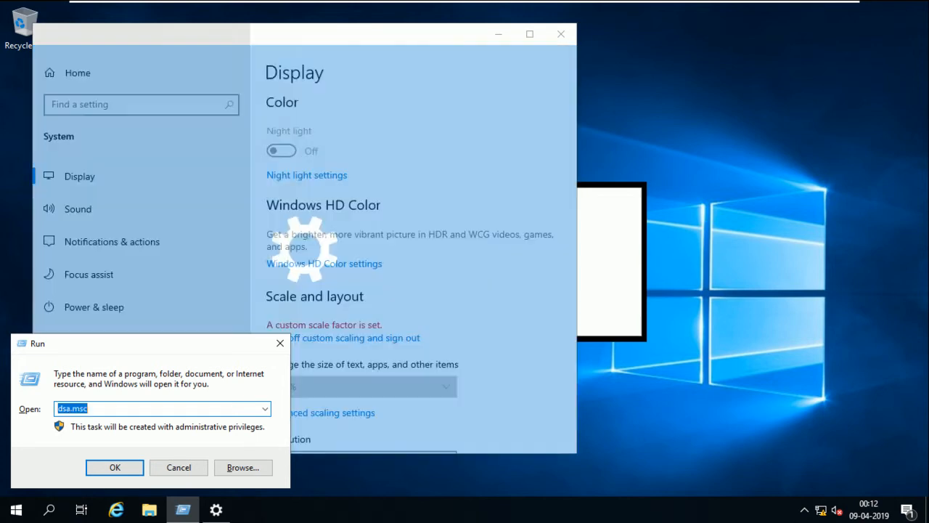
pyautogui.press('Return')
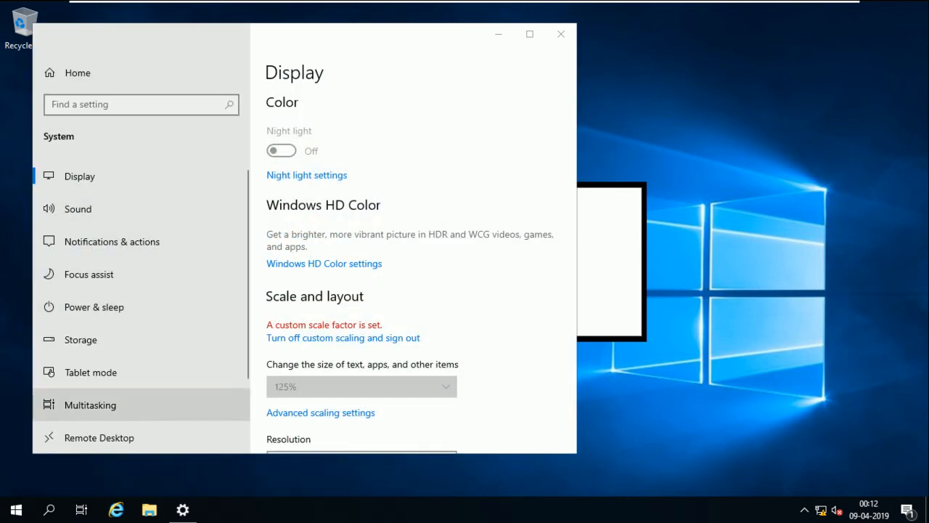
# Close the stray display settings, refresh the desktop several times, and minimize Server Manager
pyautogui.click(561, 35)
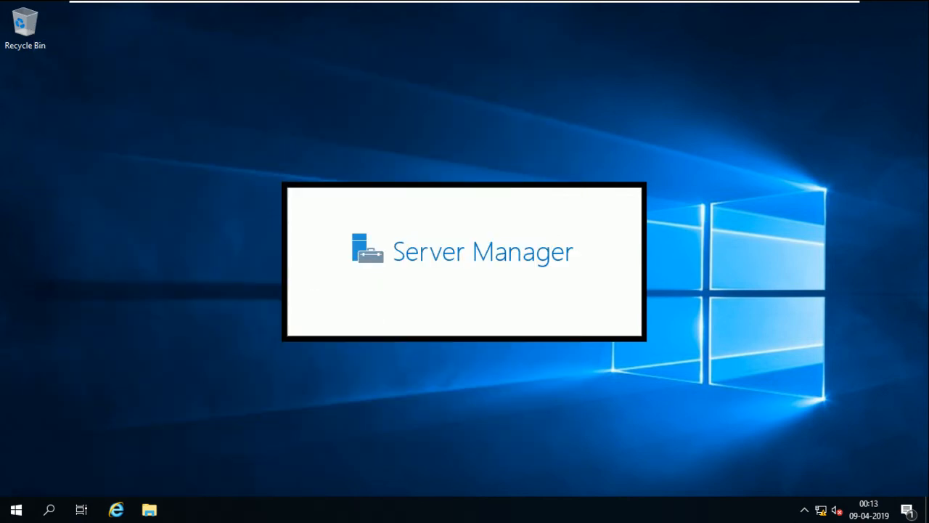
pyautogui.rightClick(111, 204)
pyautogui.click(147, 244)
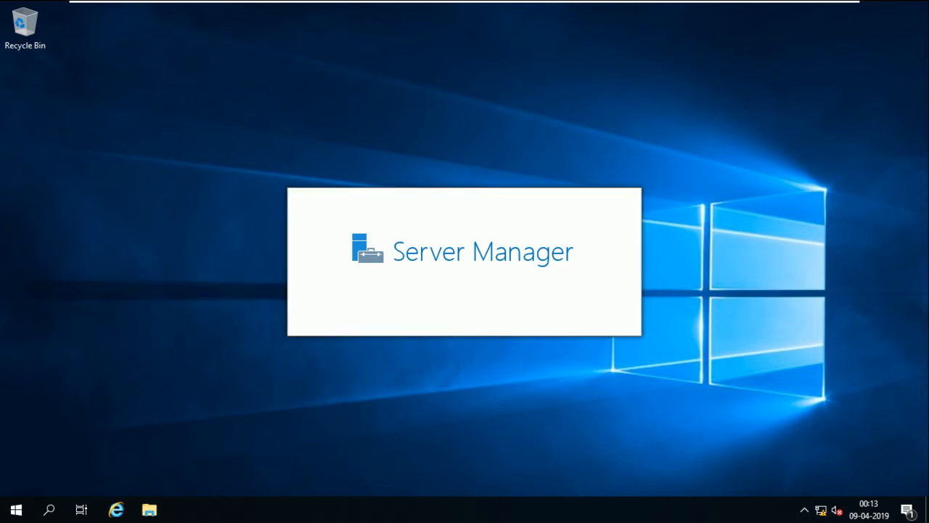
pyautogui.rightClick(718, 337)
pyautogui.click(754, 376)
pyautogui.rightClick(651, 209)
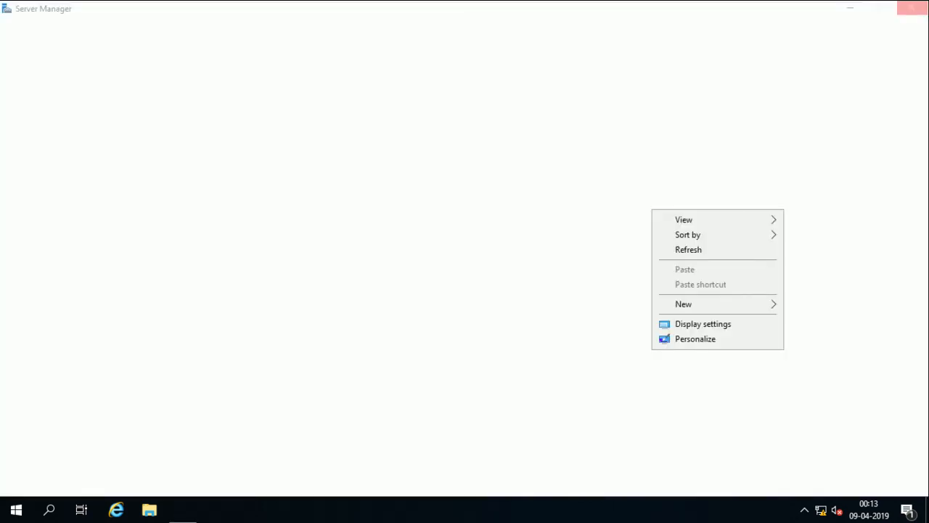
pyautogui.click(688, 249)
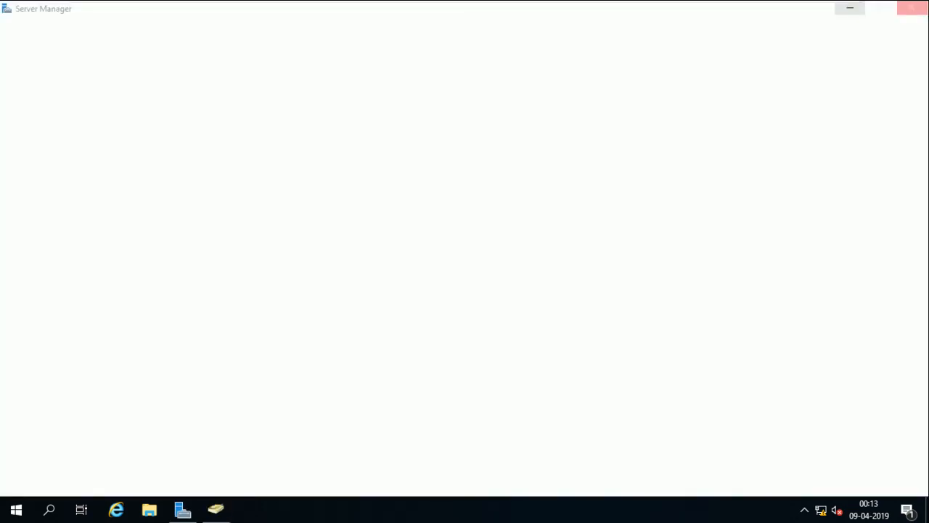
pyautogui.click(850, 8)
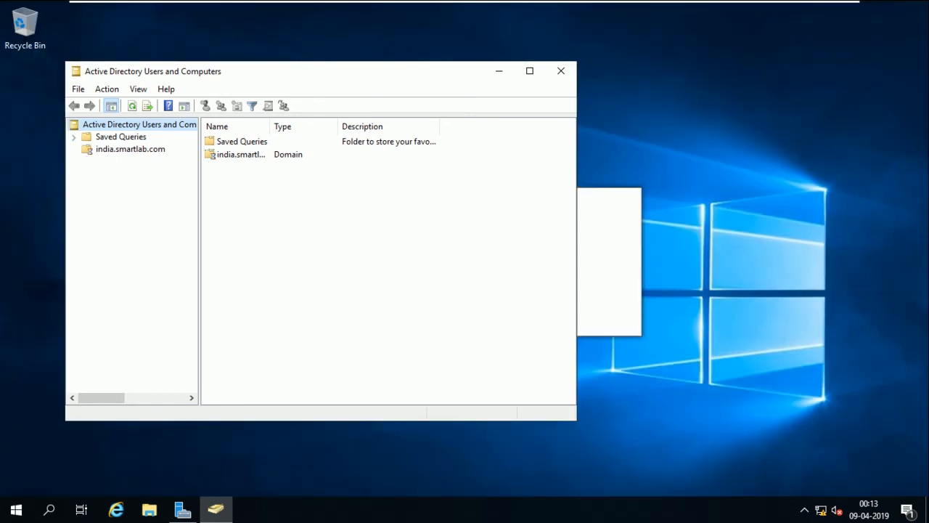
# Expand india.smartlab.com to show its default containers, then minimize the virtual machine to the host
pyautogui.click(131, 149)
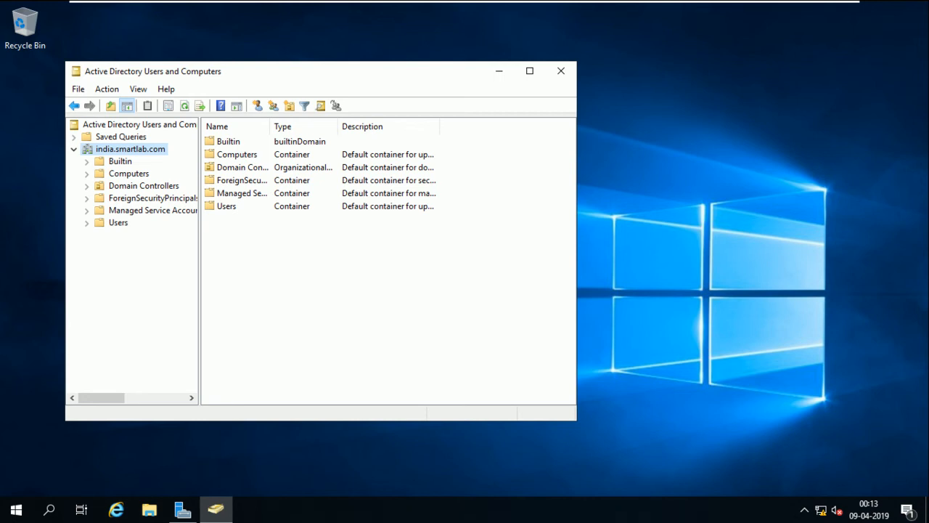
pyautogui.moveTo(537, 1)
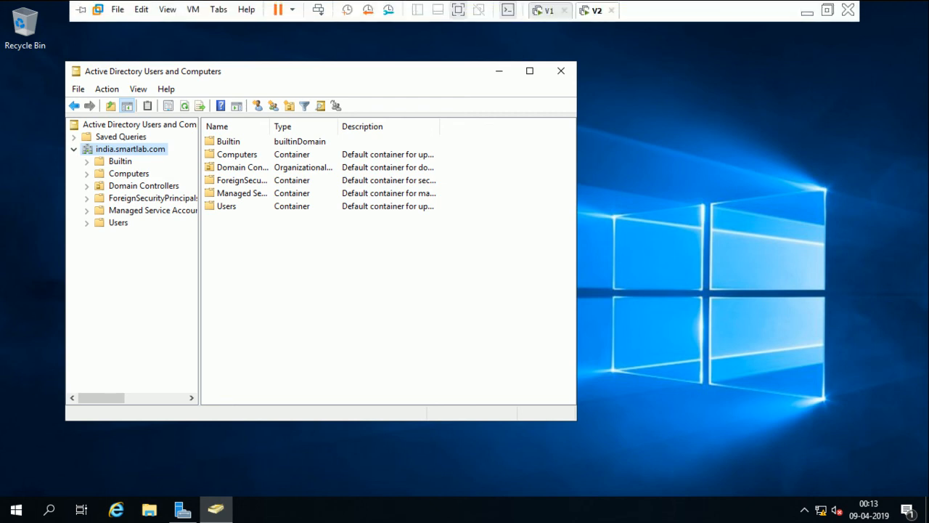
pyautogui.click(807, 7)
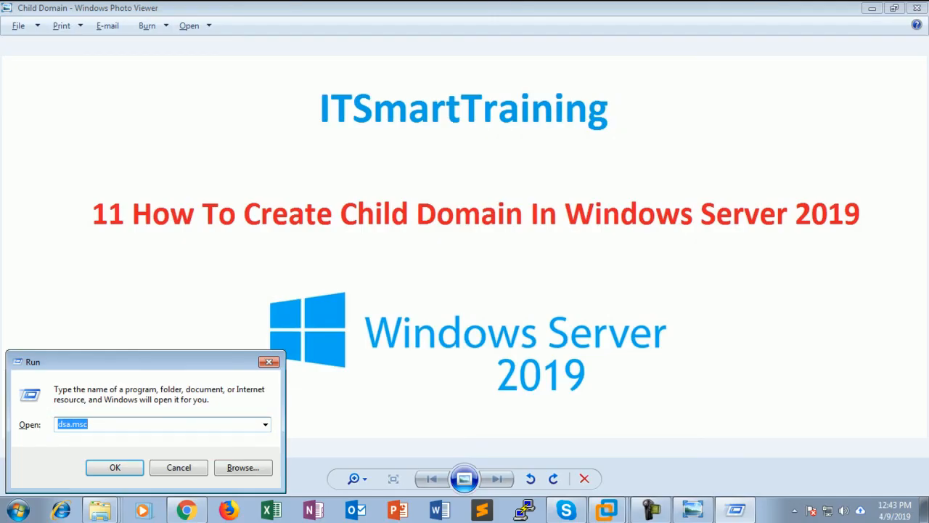